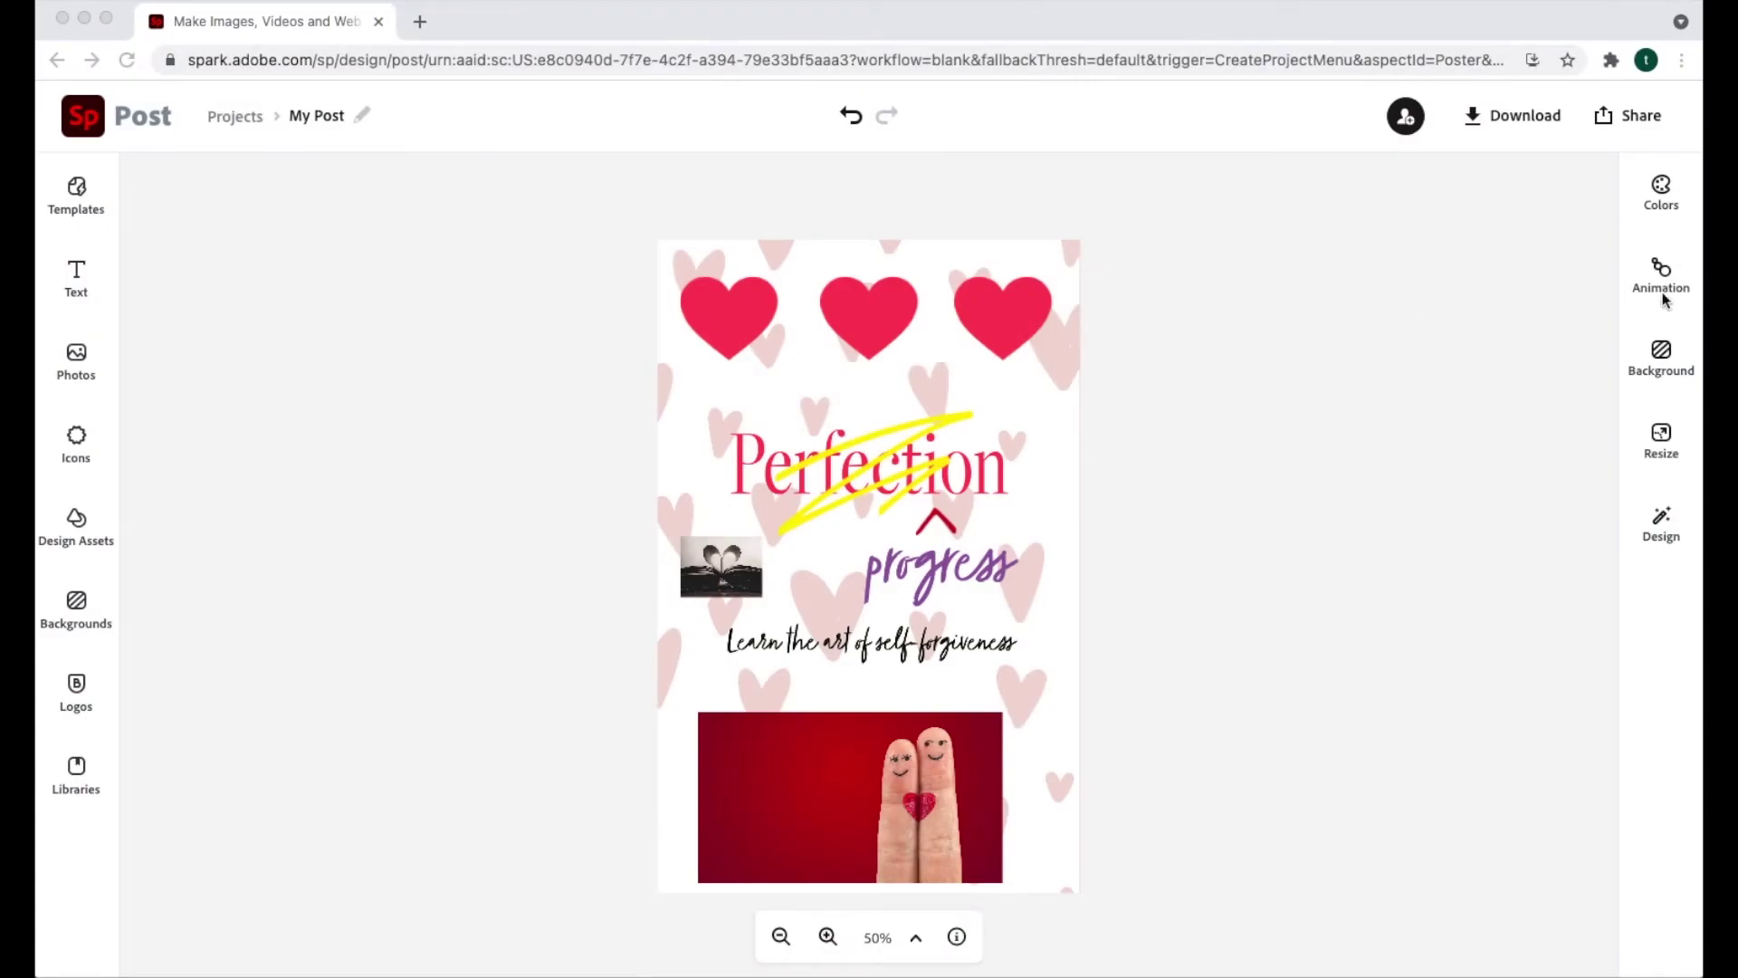
Open the Animation panel, scroll through its options, and preview the Typewriter text animation.
left_click(1665, 292)
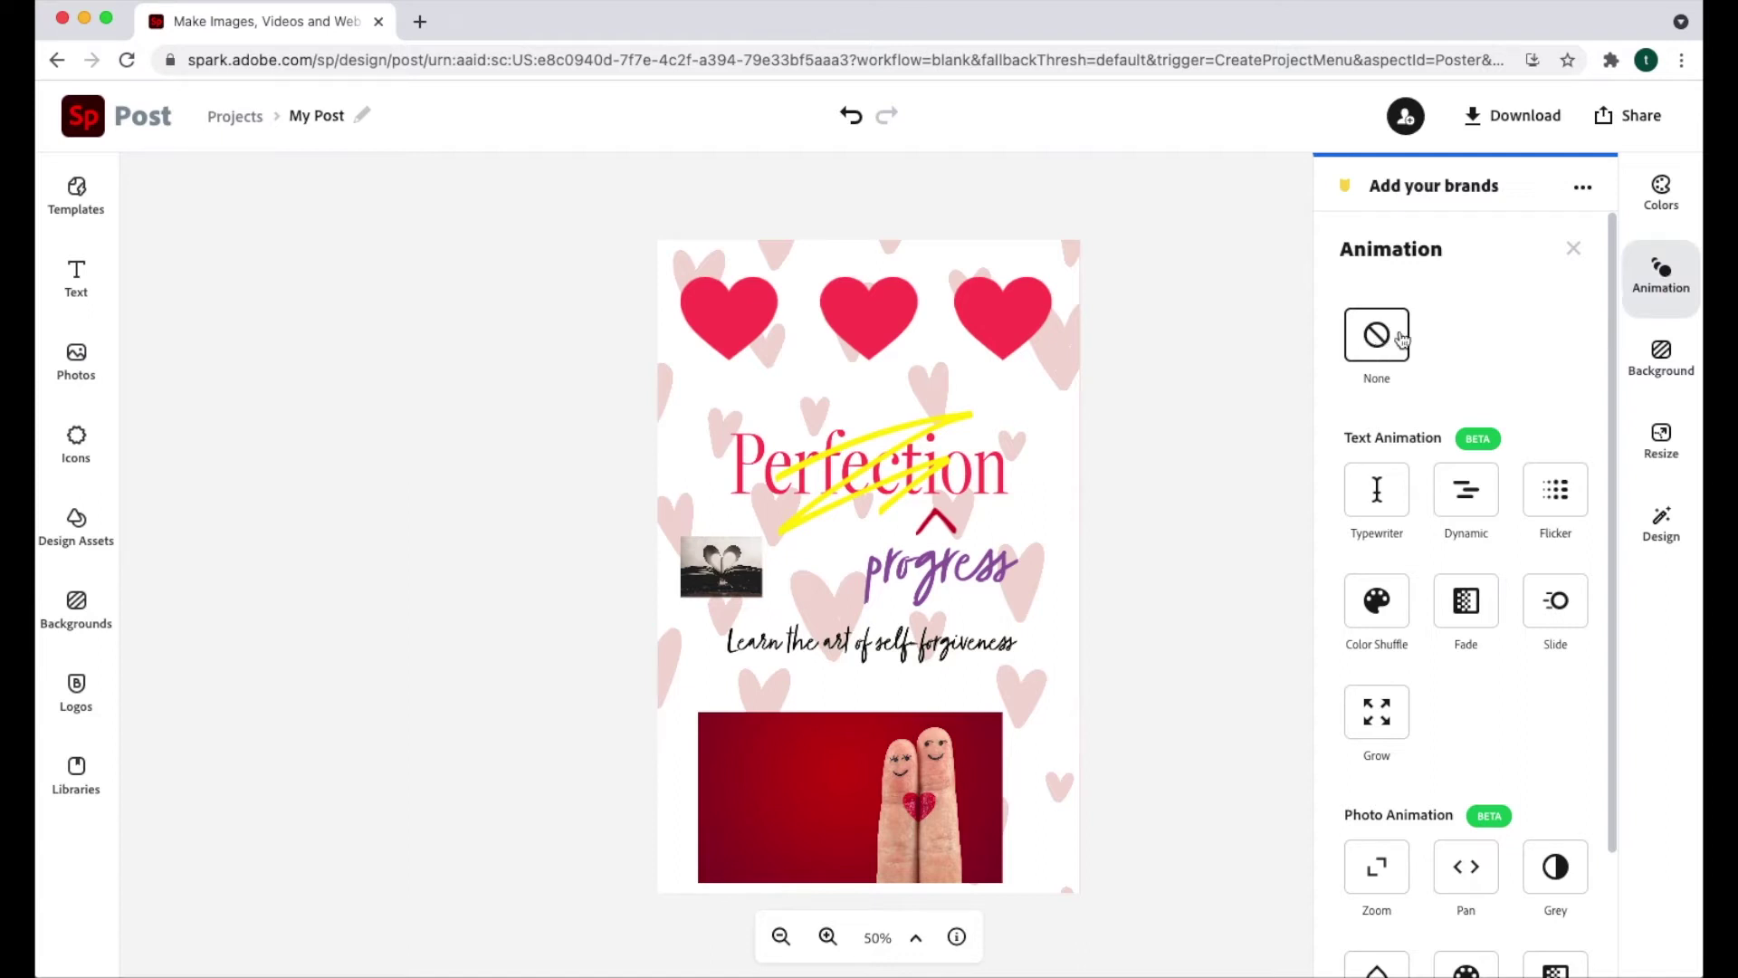
scroll(1468, 410, "down", 3)
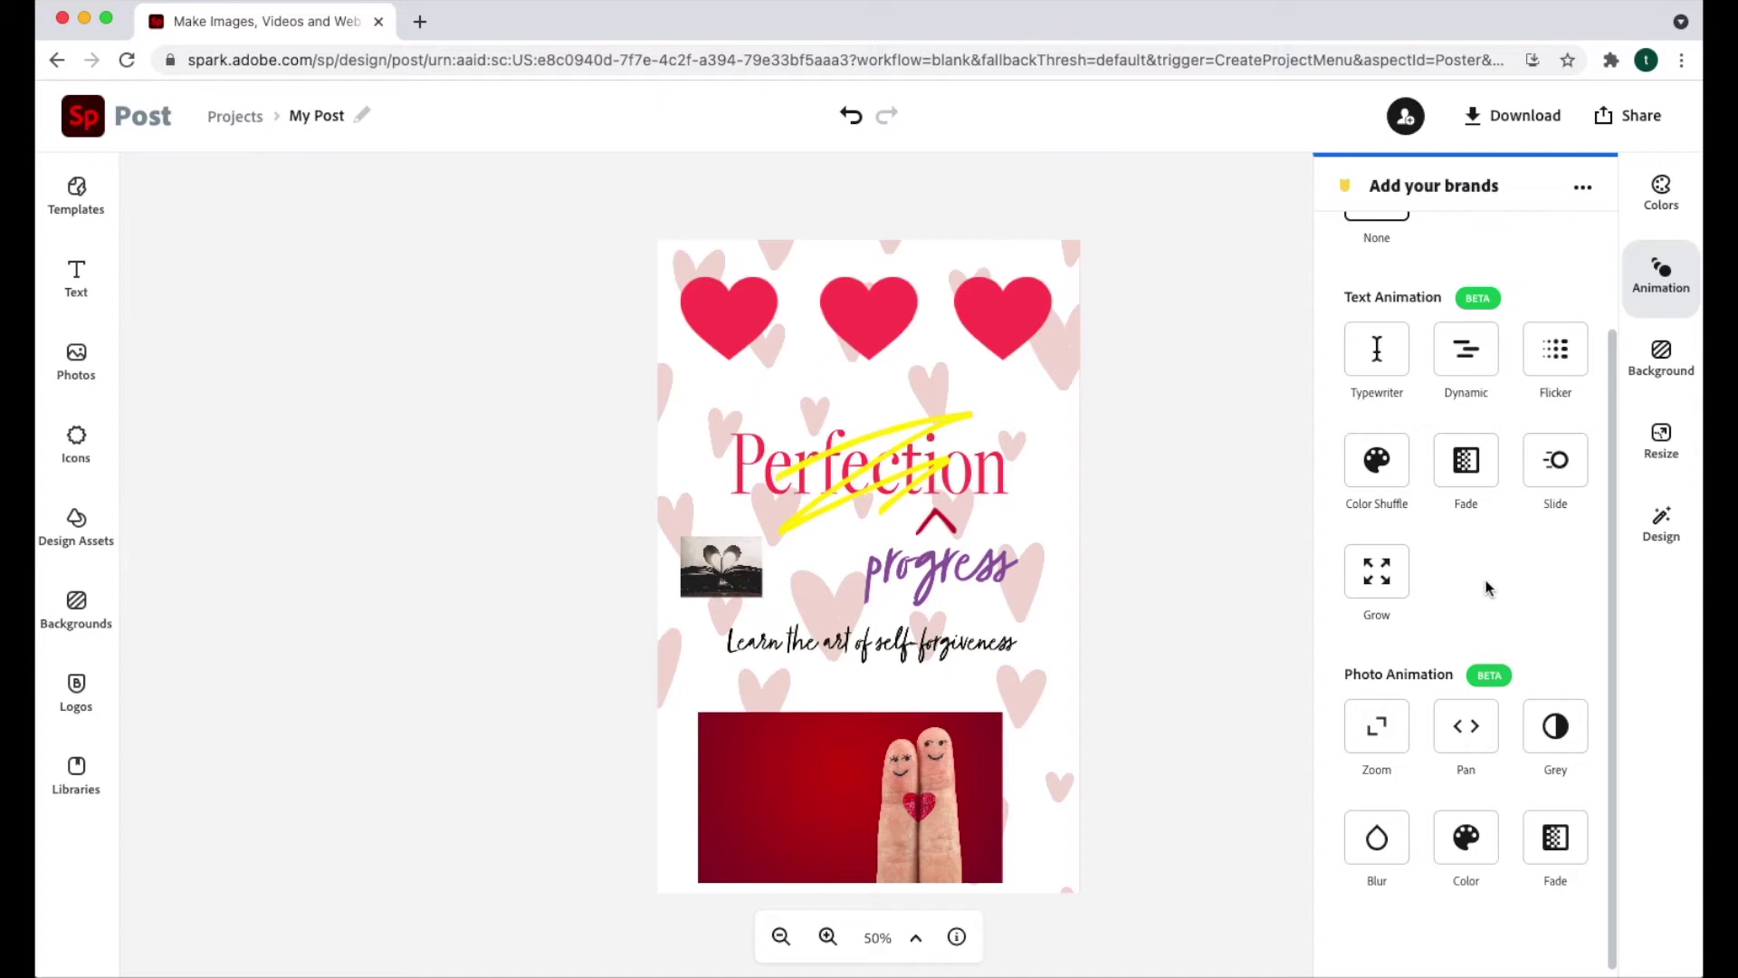
left_click(1379, 370)
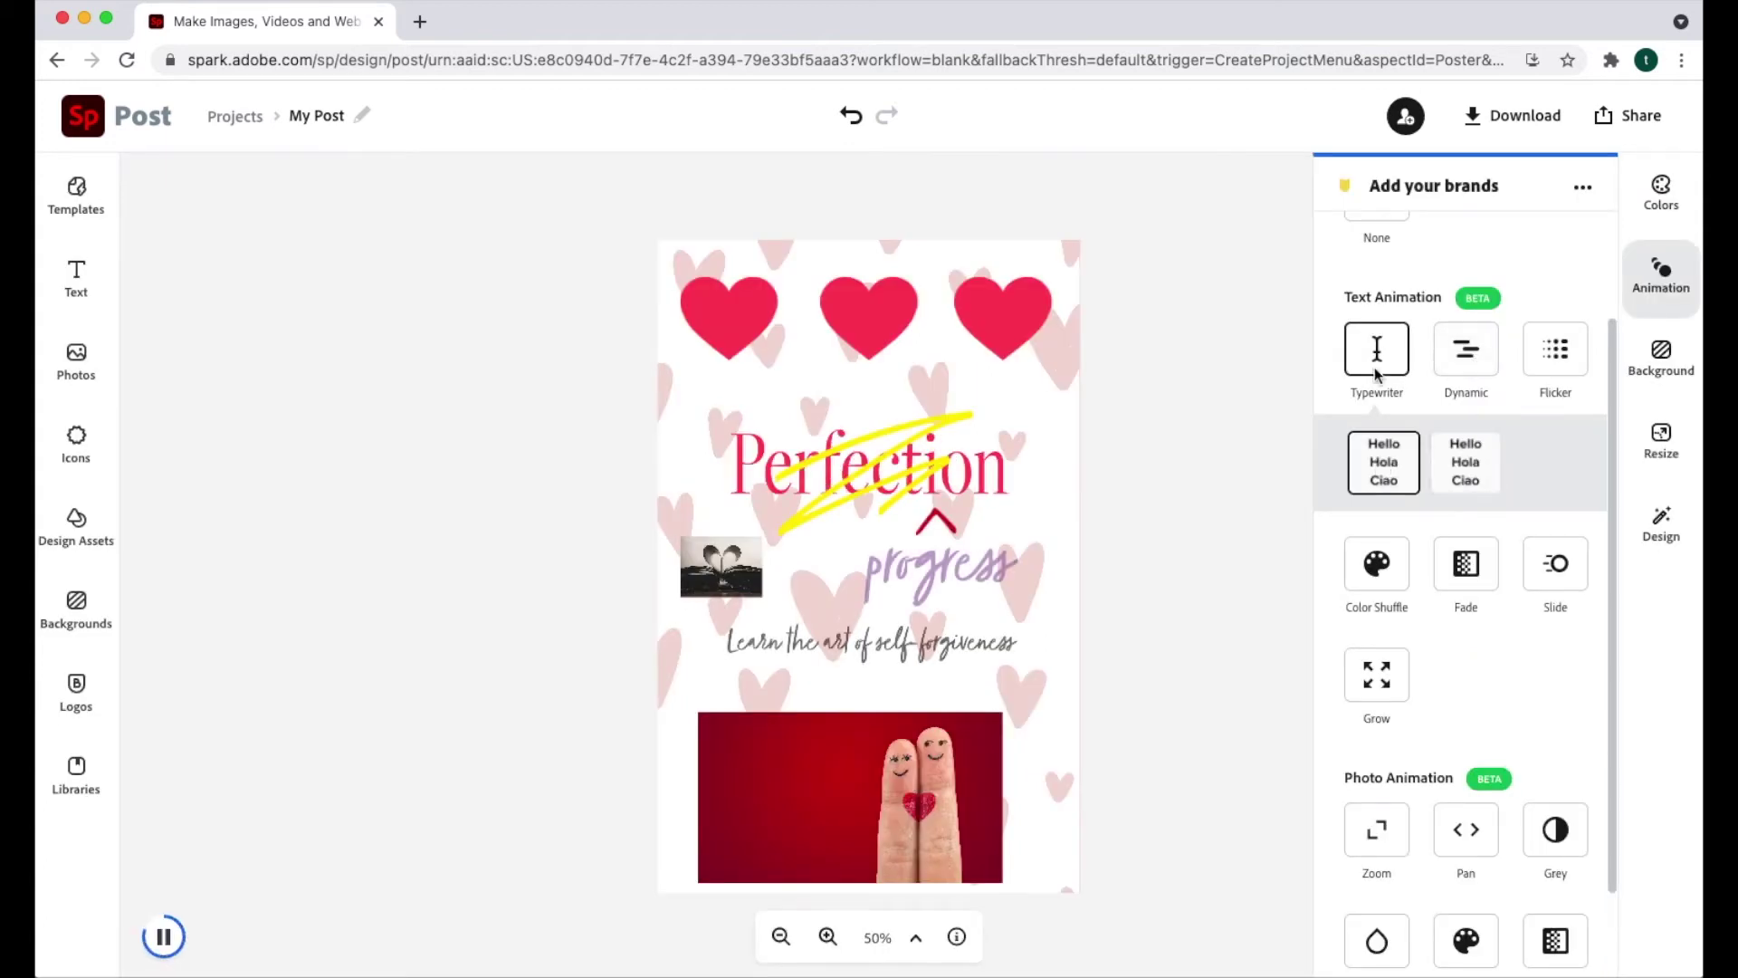
Try the Dynamic text animation, switch to Flicker, and select the self-forgiveness tagline.
left_click(1460, 362)
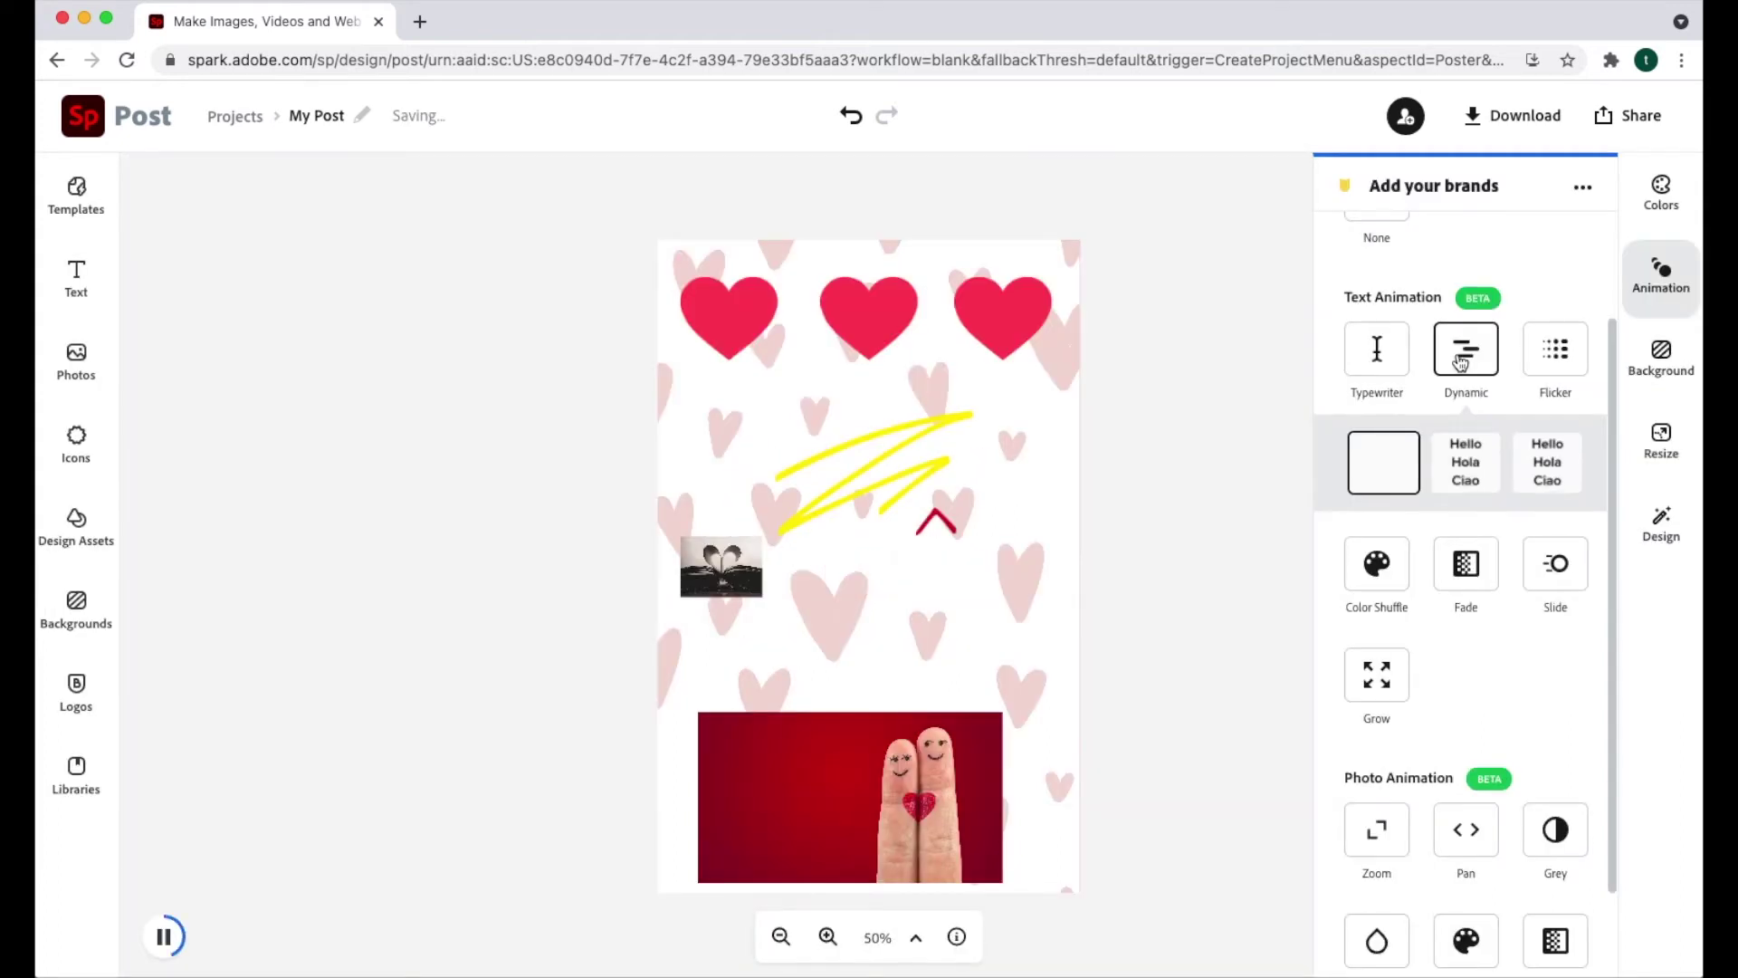
left_click(1548, 358)
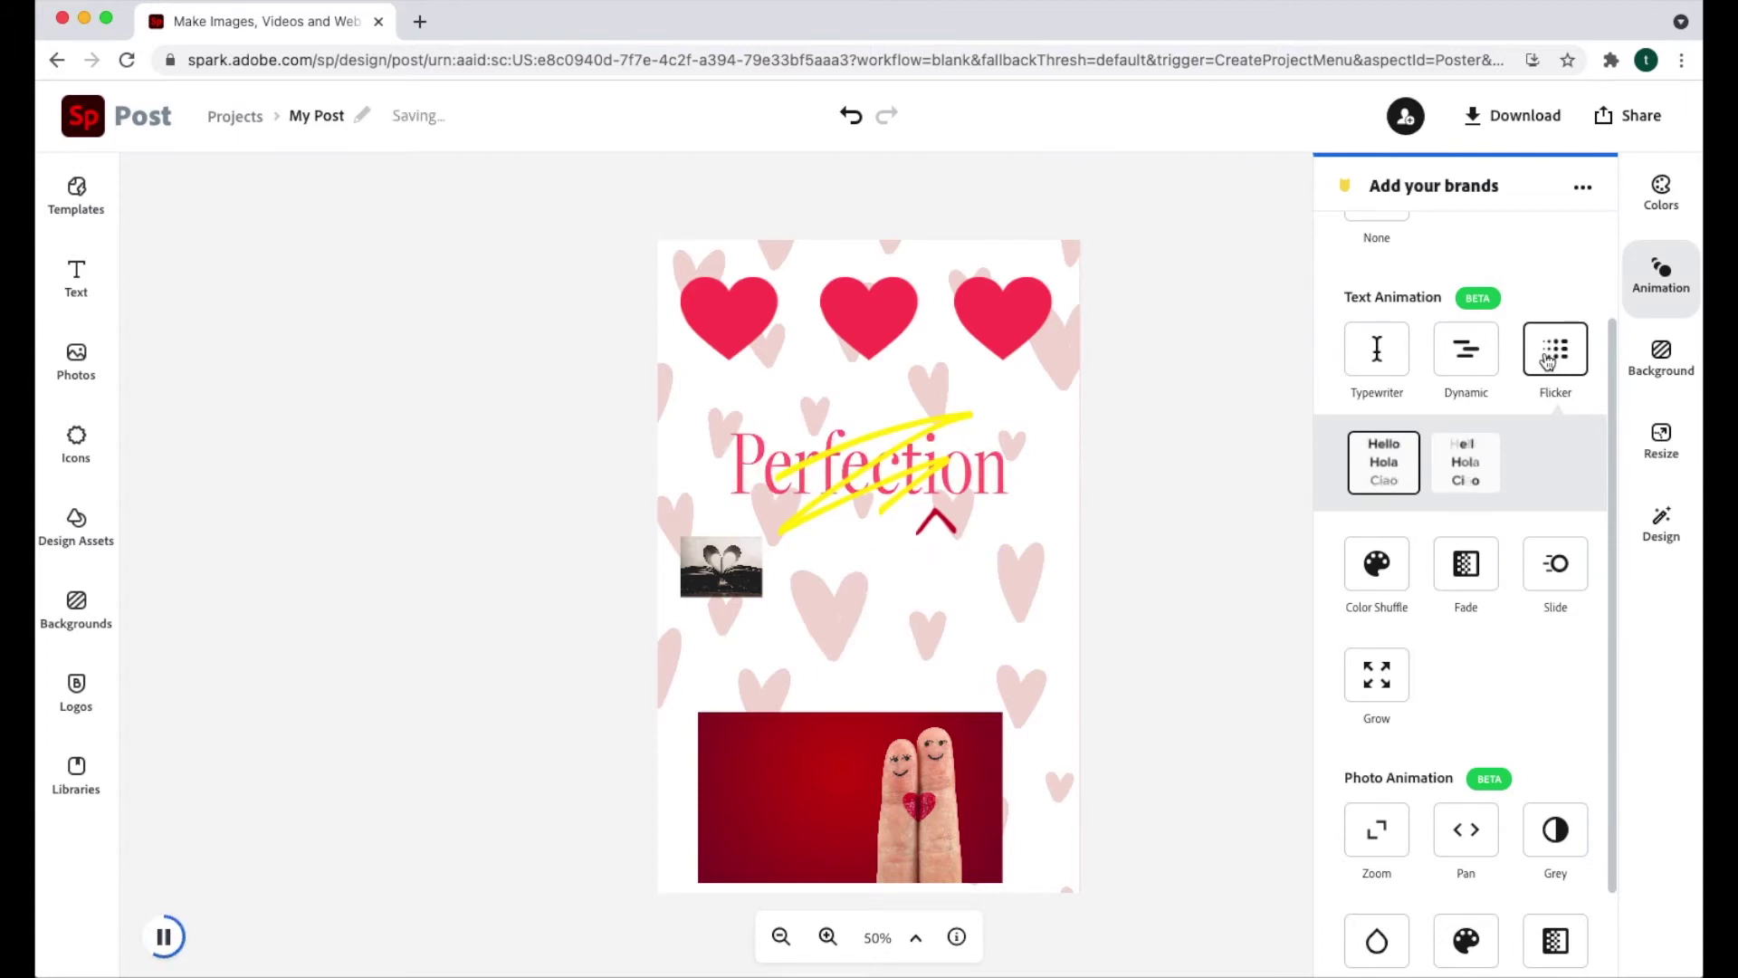
left_click(1018, 484)
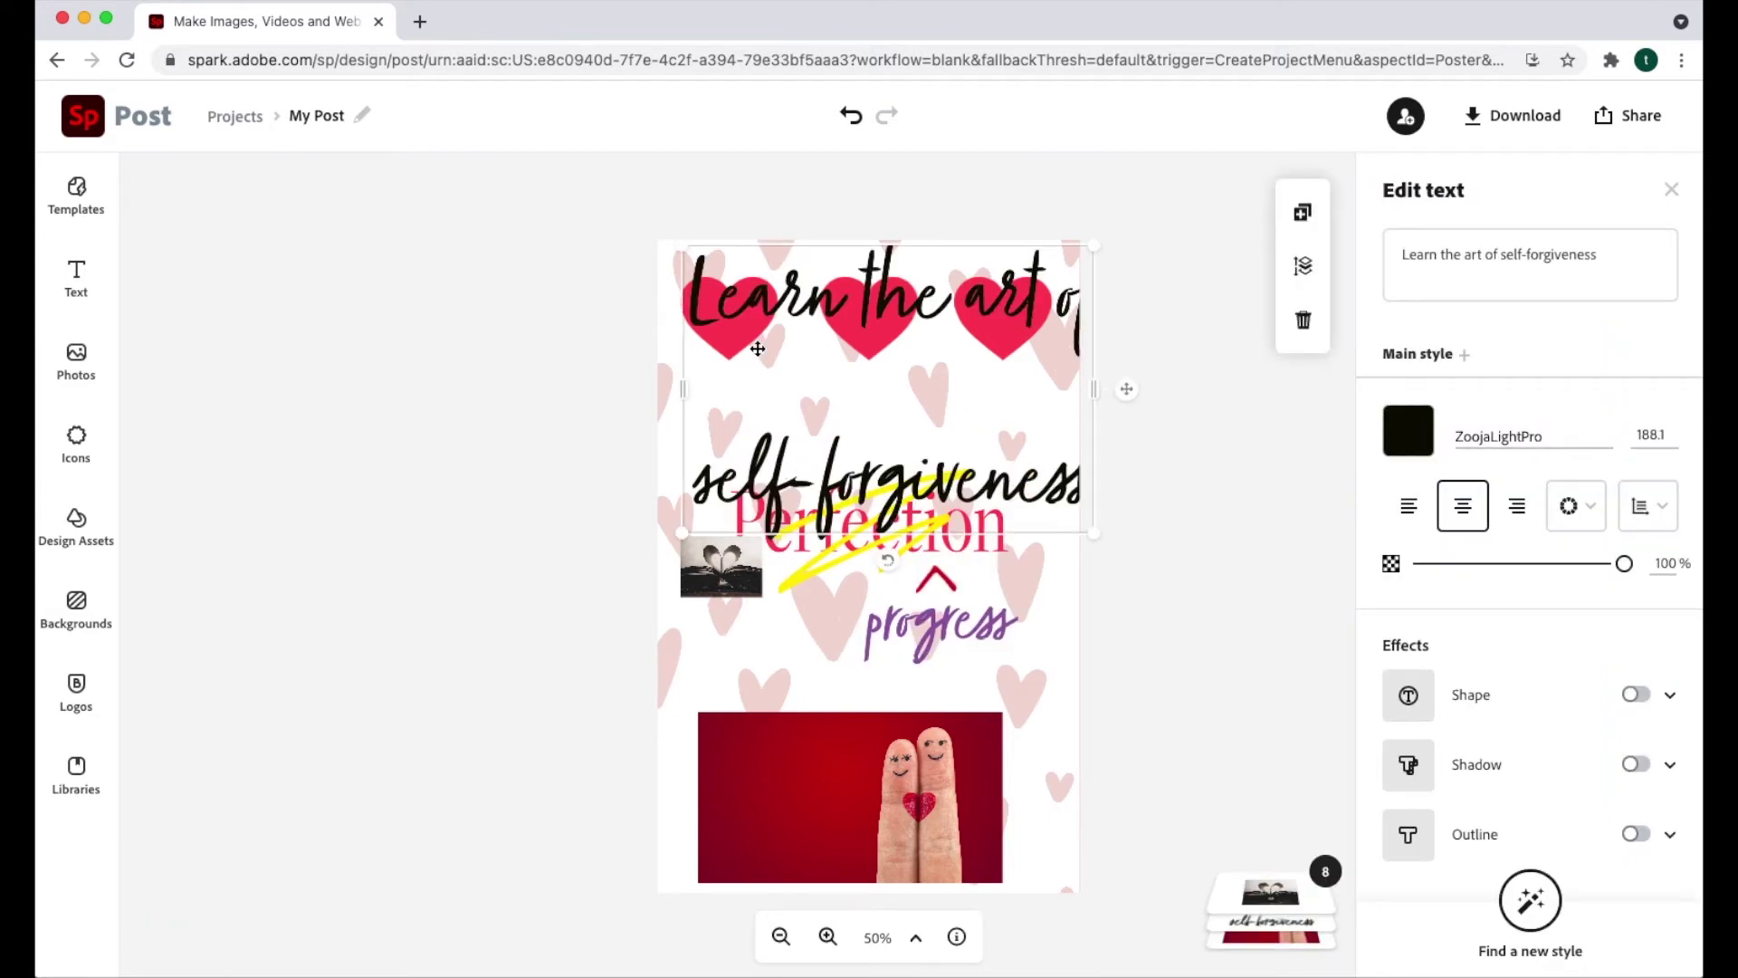
Select the Perfection and progress group, the word Perfection, then the tagline, and deselect.
left_click(922, 546)
left_click(966, 534)
left_click(973, 548)
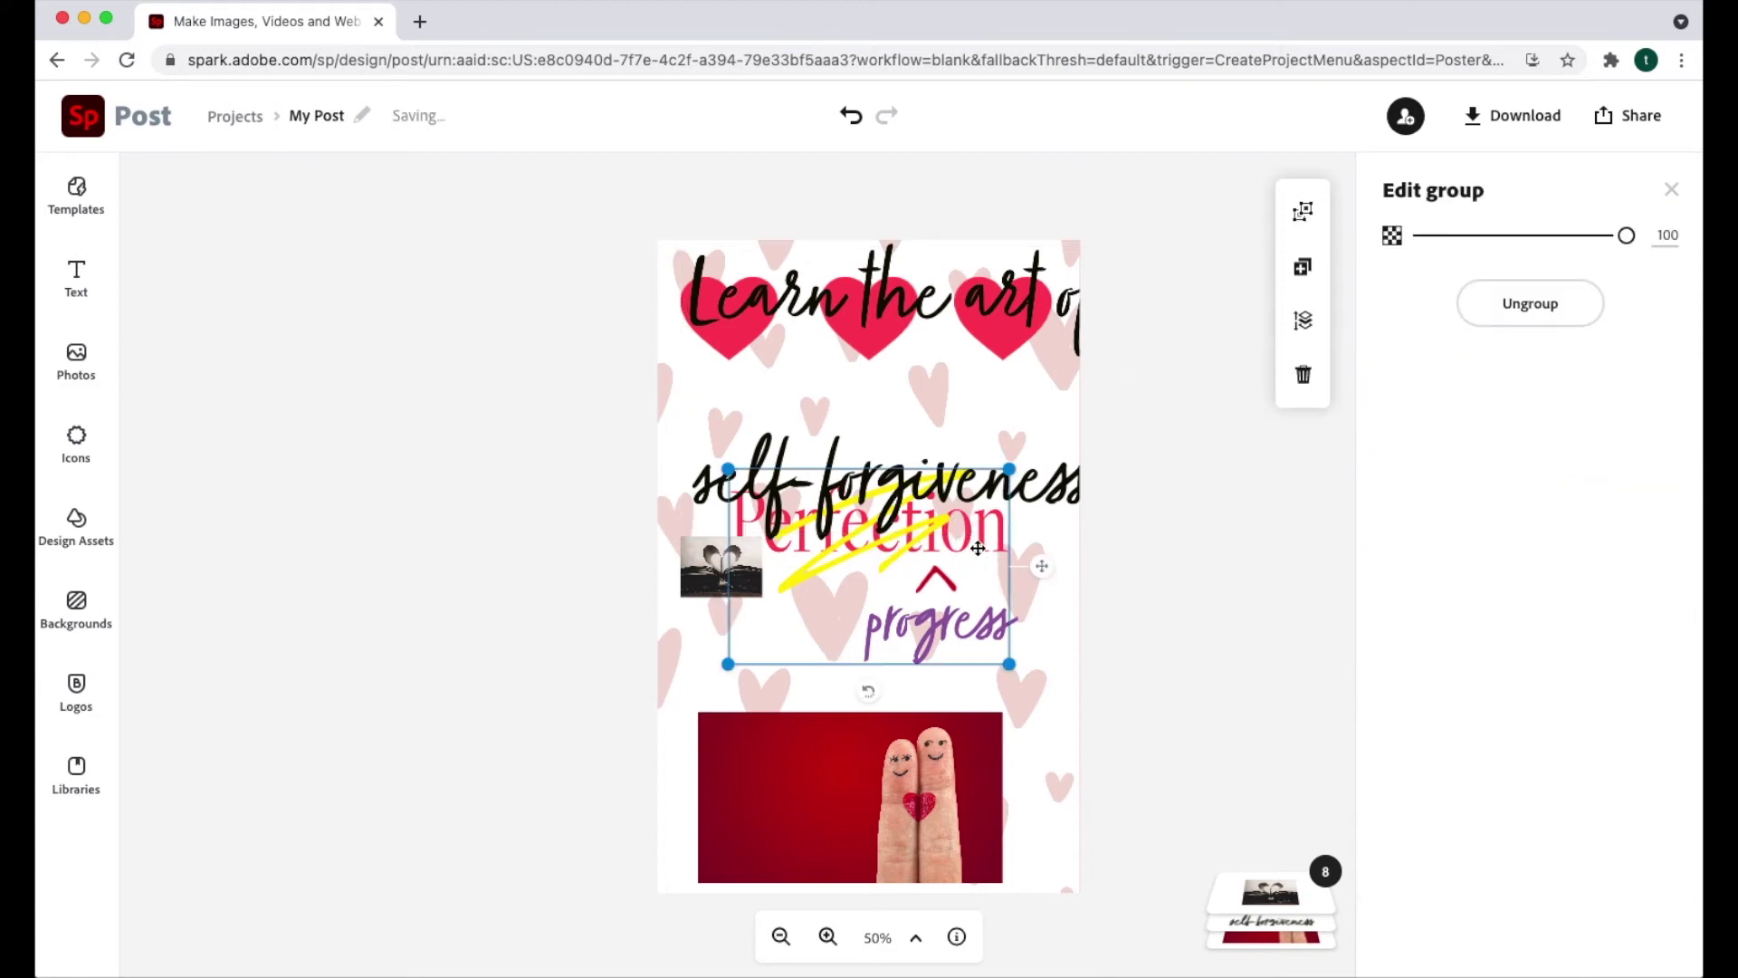
left_click(978, 547)
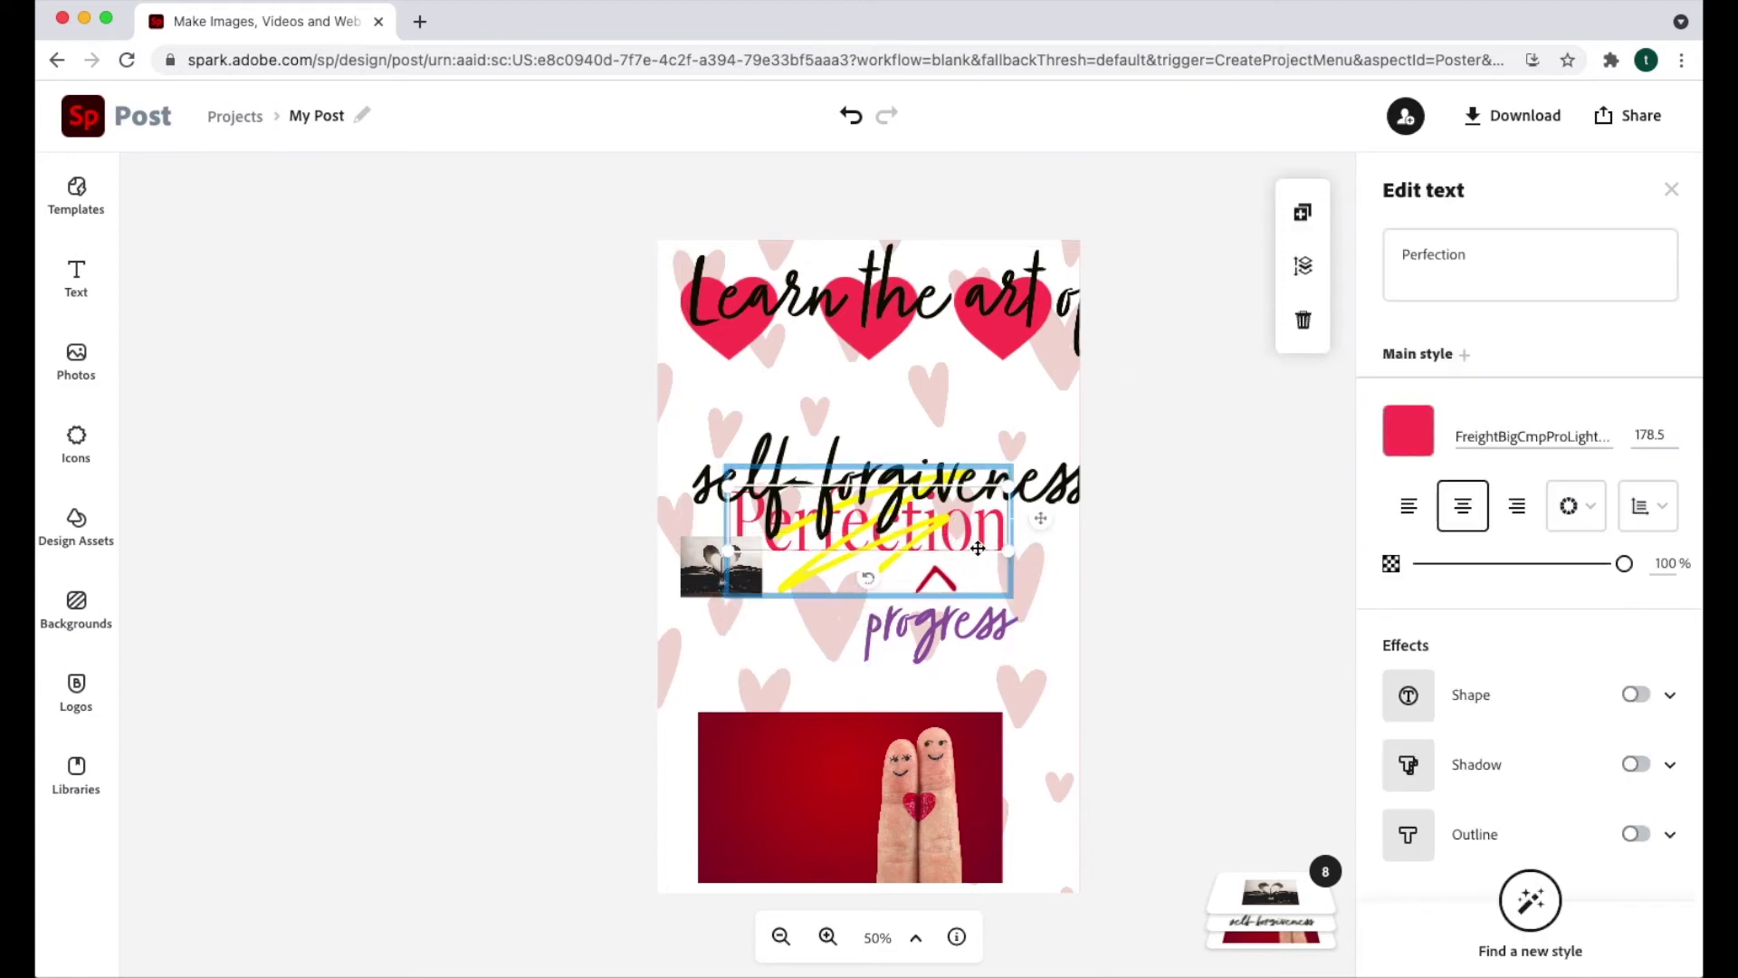
left_click(904, 295)
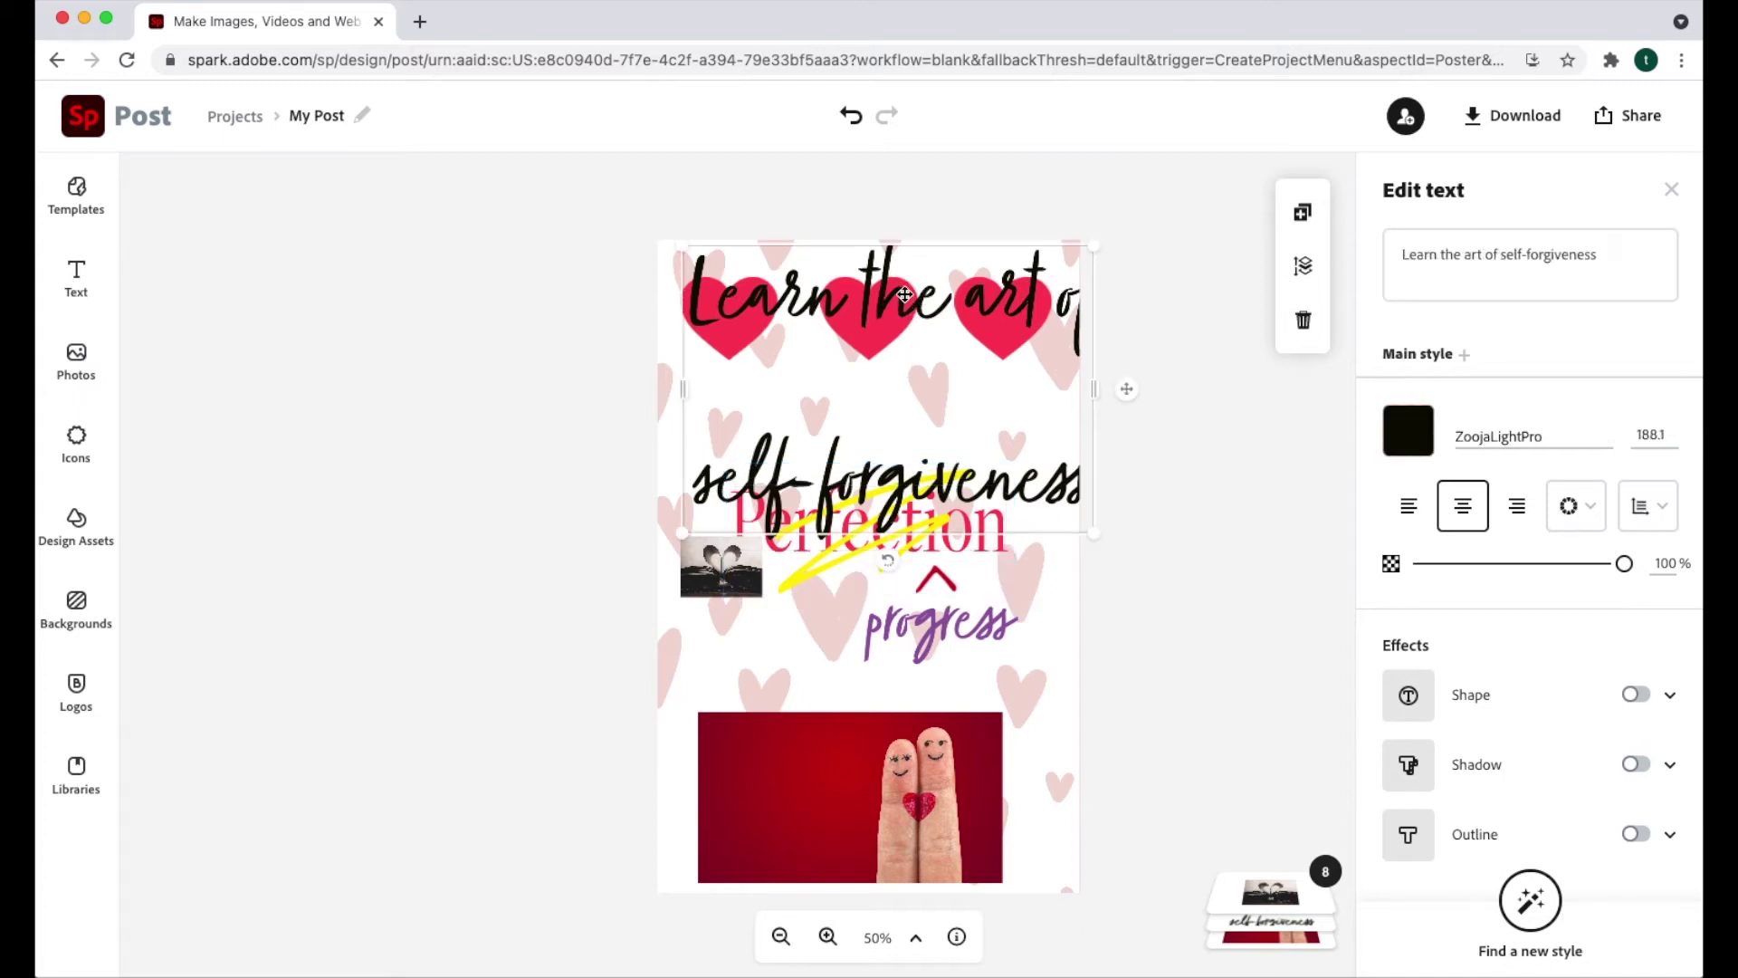
left_click(1215, 468)
Preview the Typewriter text animation, then set the text animation to None.
left_click(1659, 270)
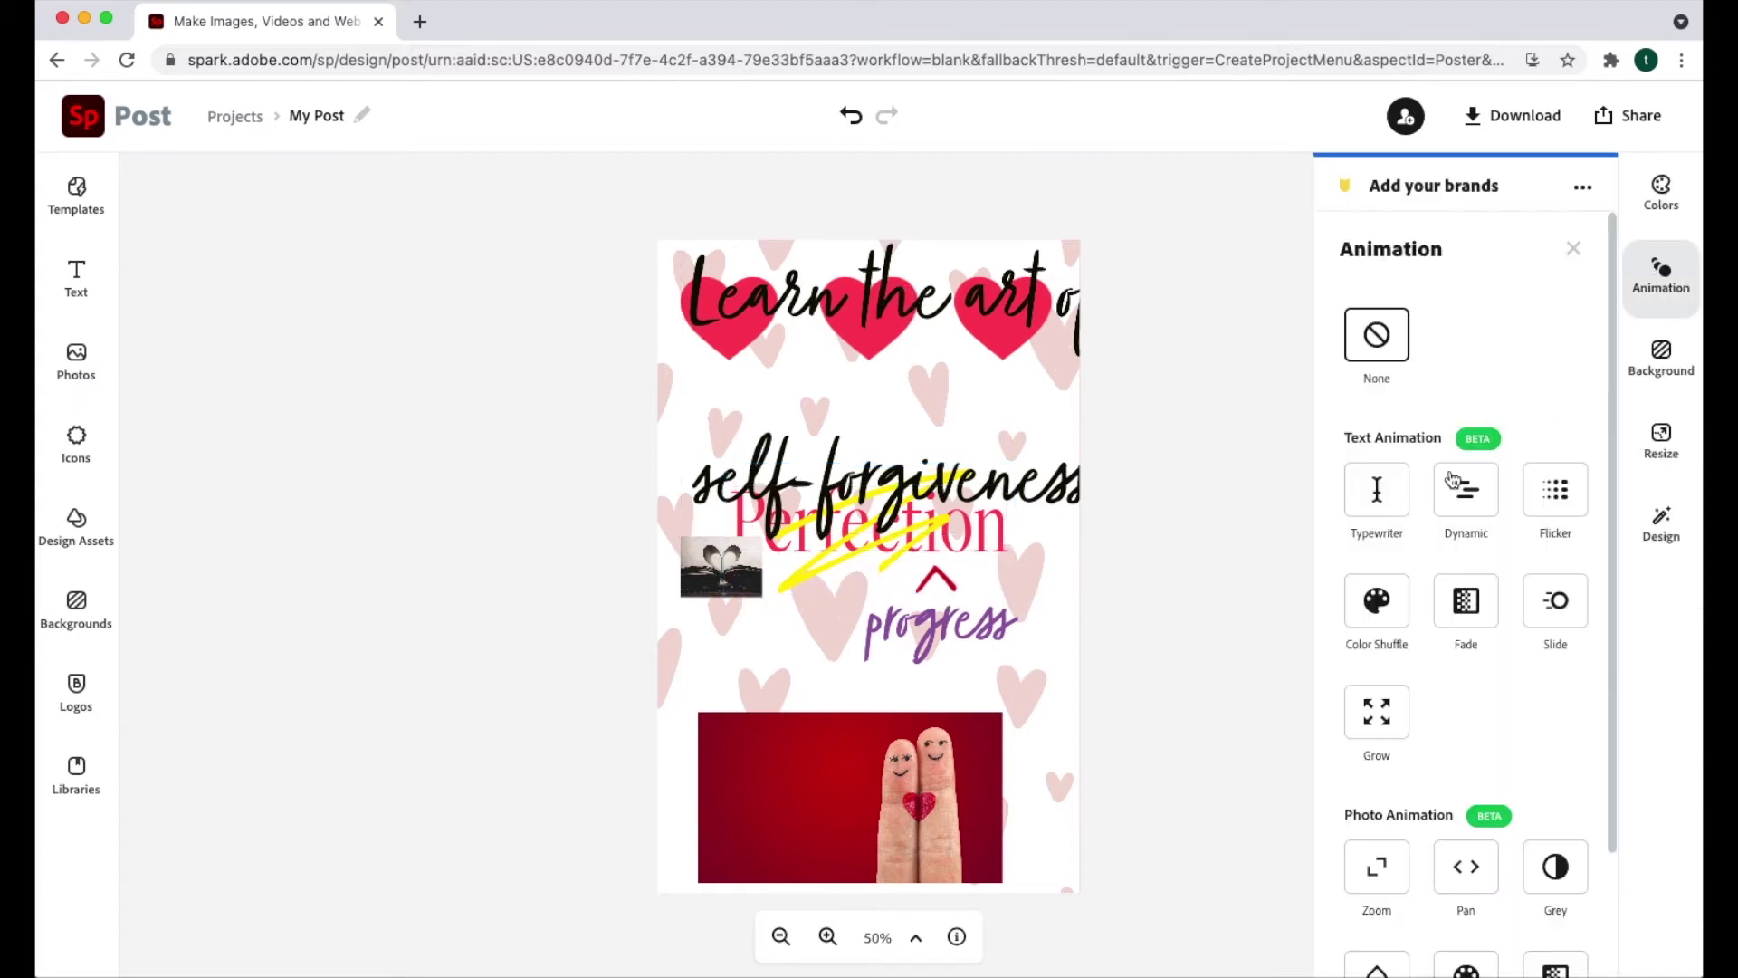
left_click(1372, 497)
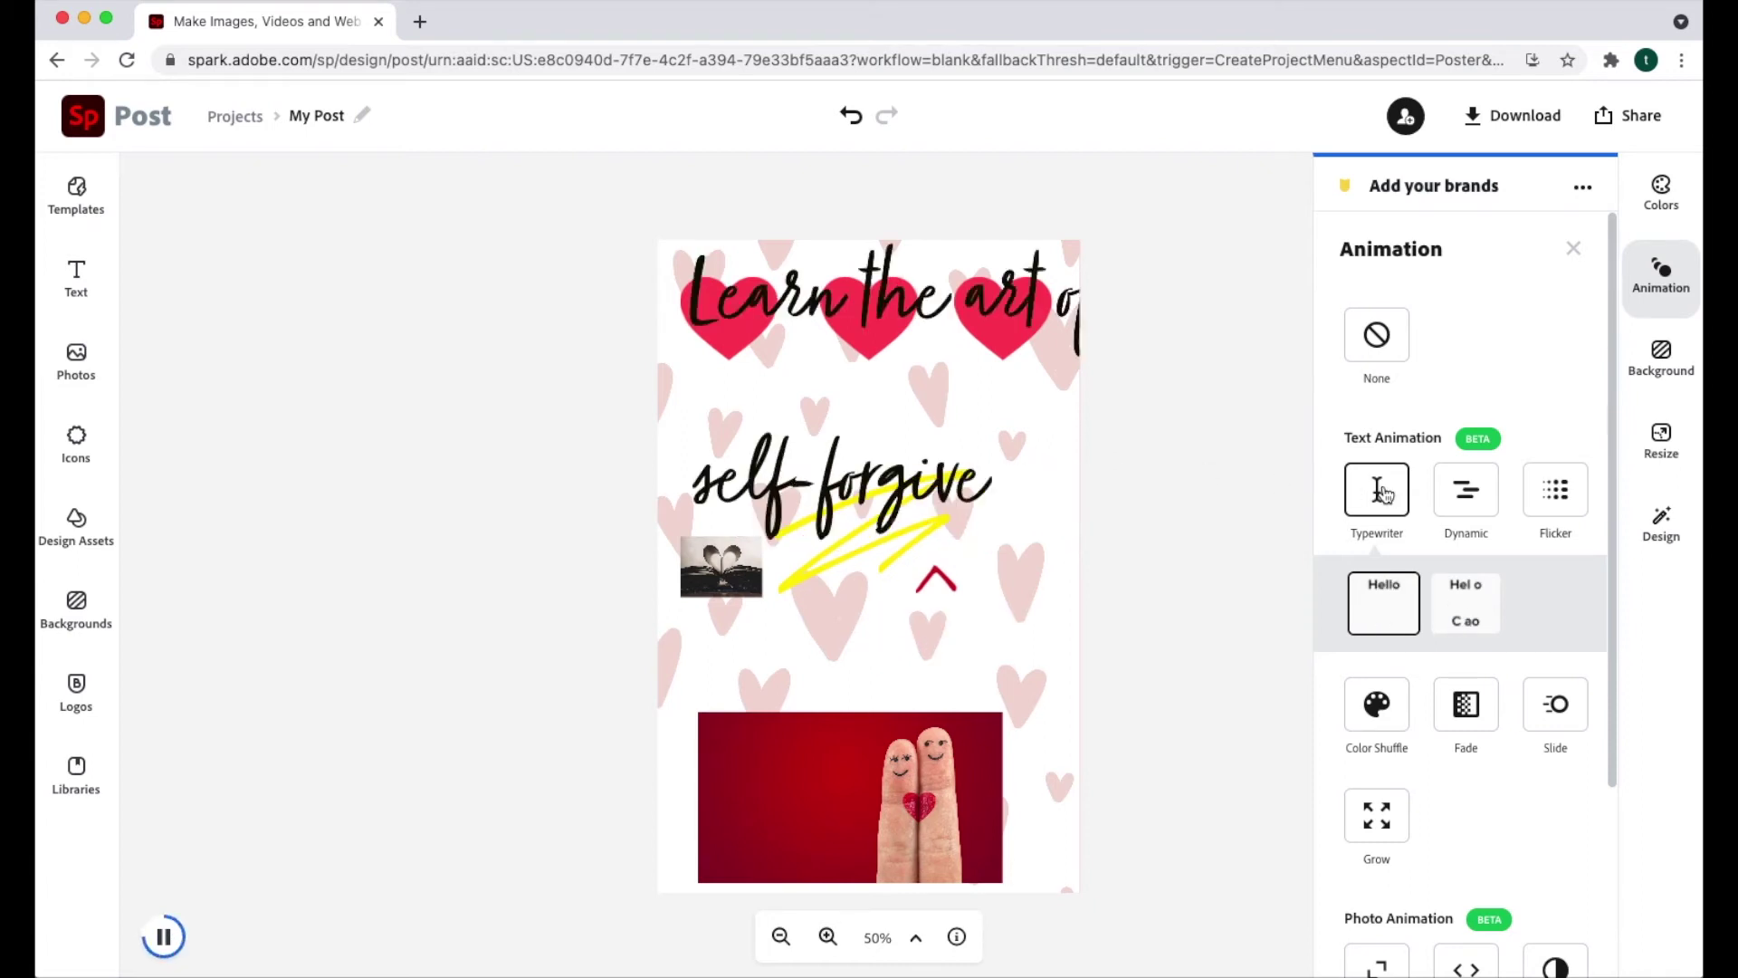
left_click(1377, 338)
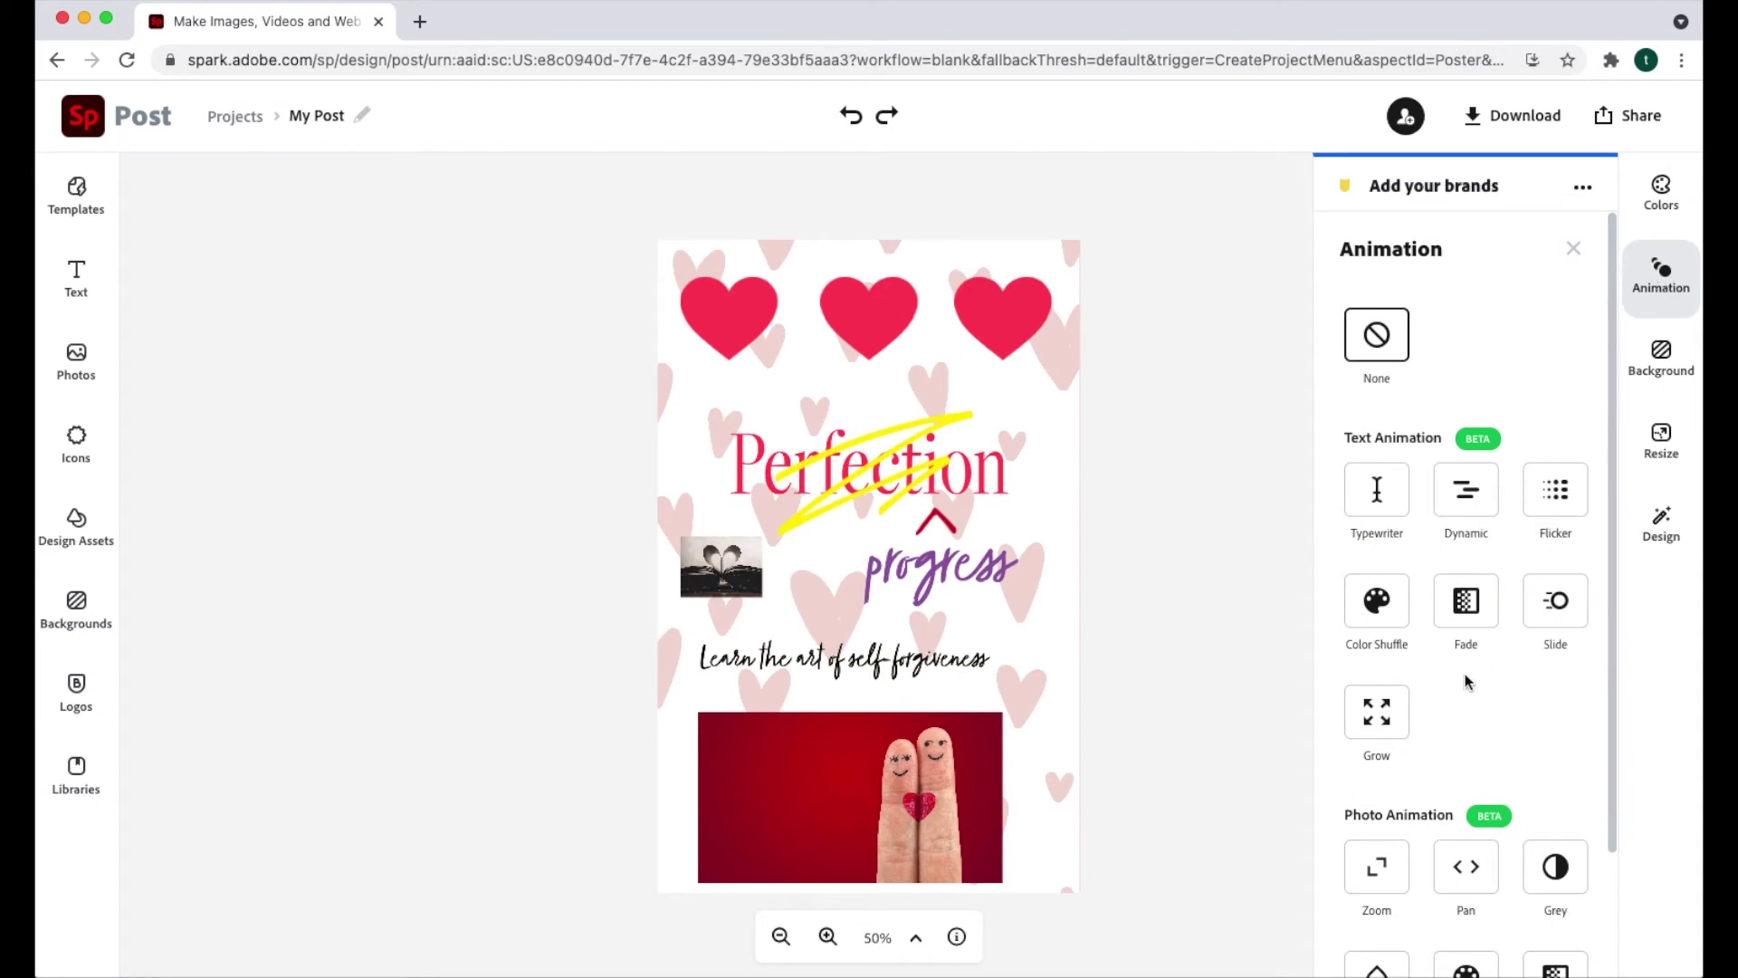
scroll(1466, 679, "down", 3)
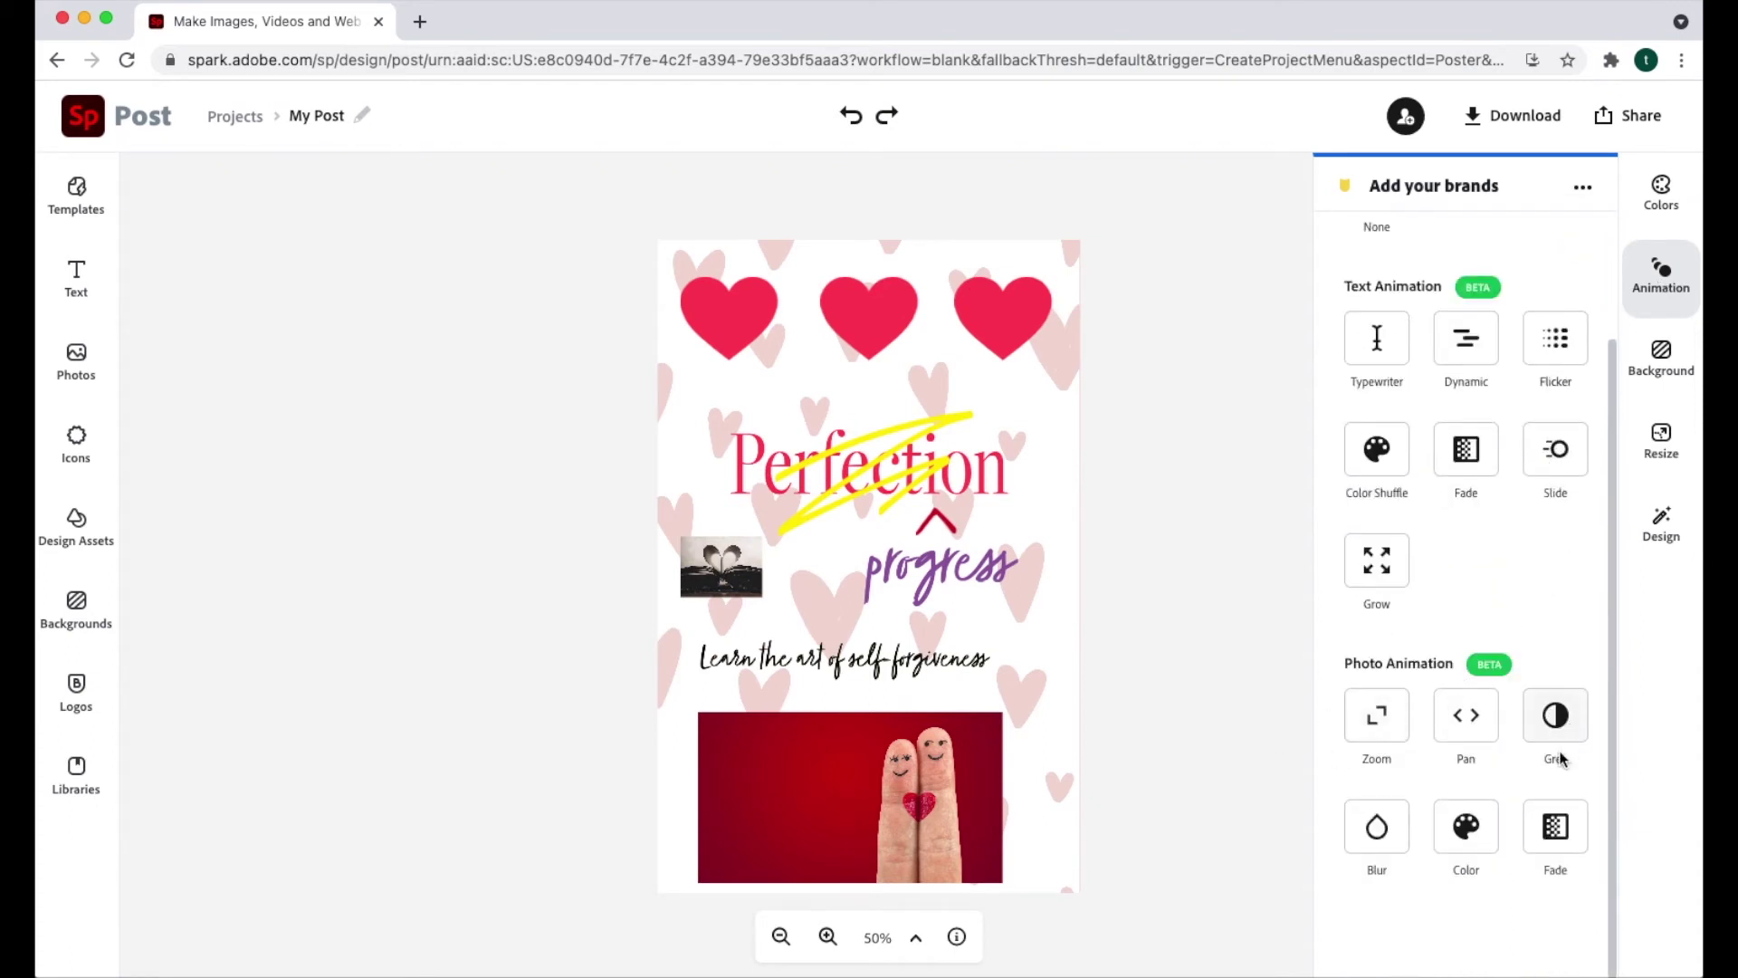
Apply the Zoom photo animation and its second variant, then set the text animation back to Flicker.
left_click(1382, 721)
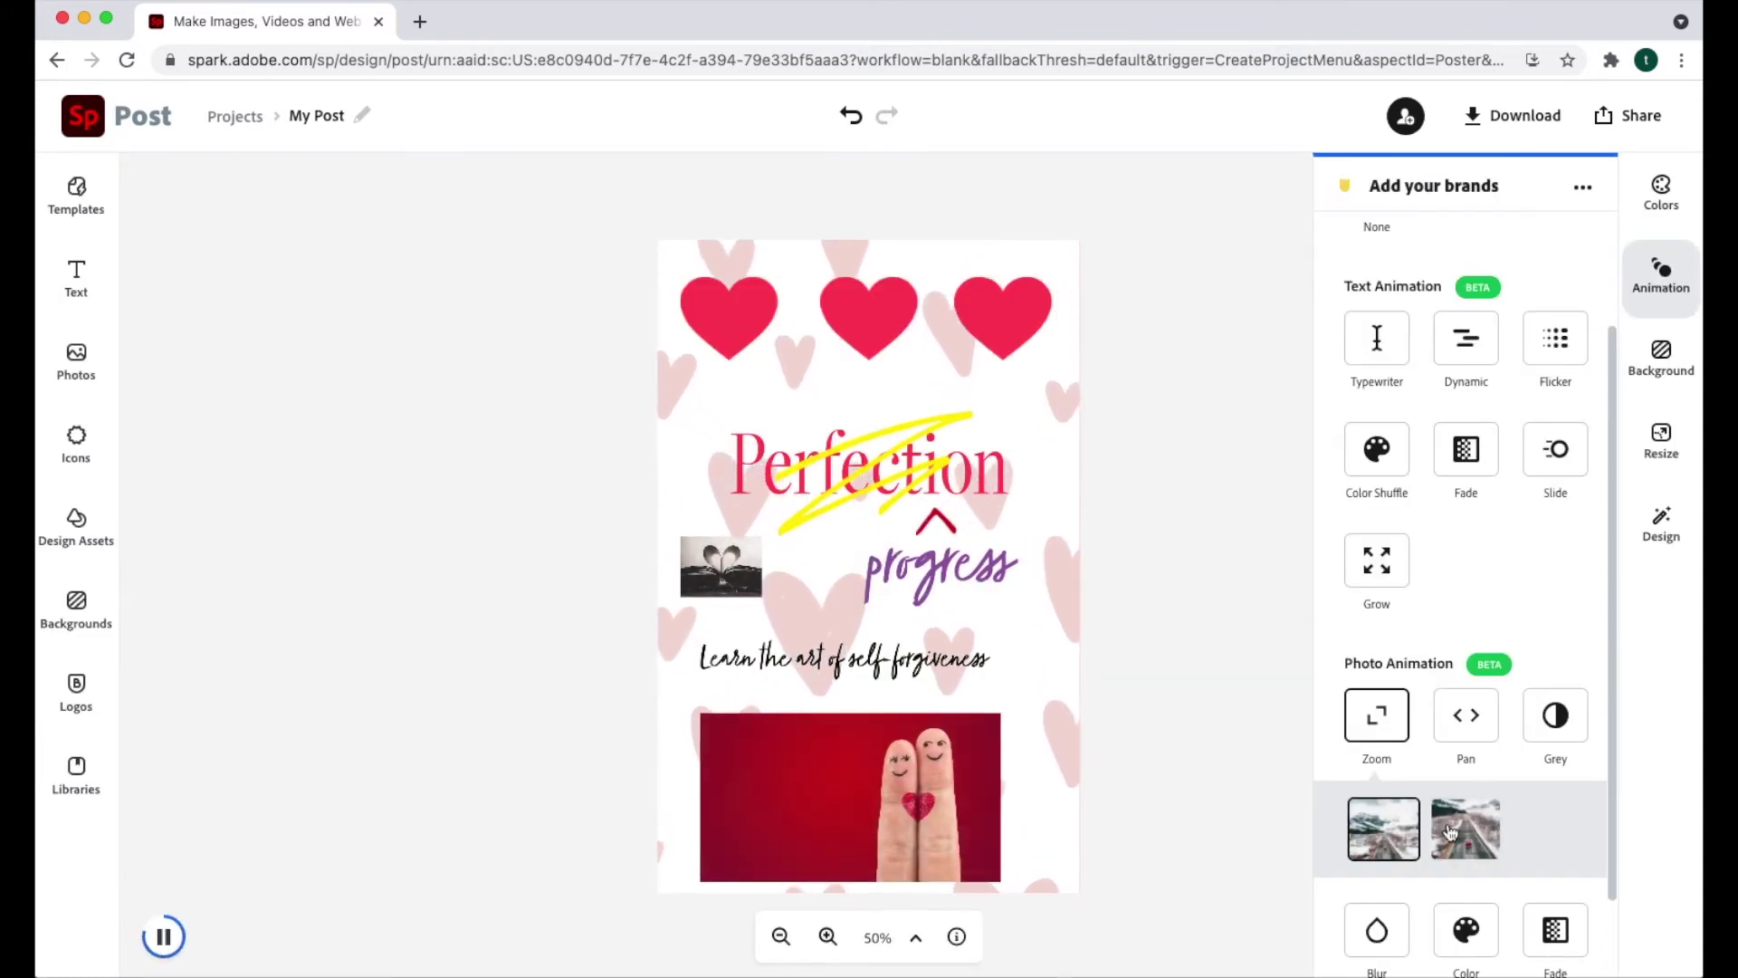
left_click(1477, 829)
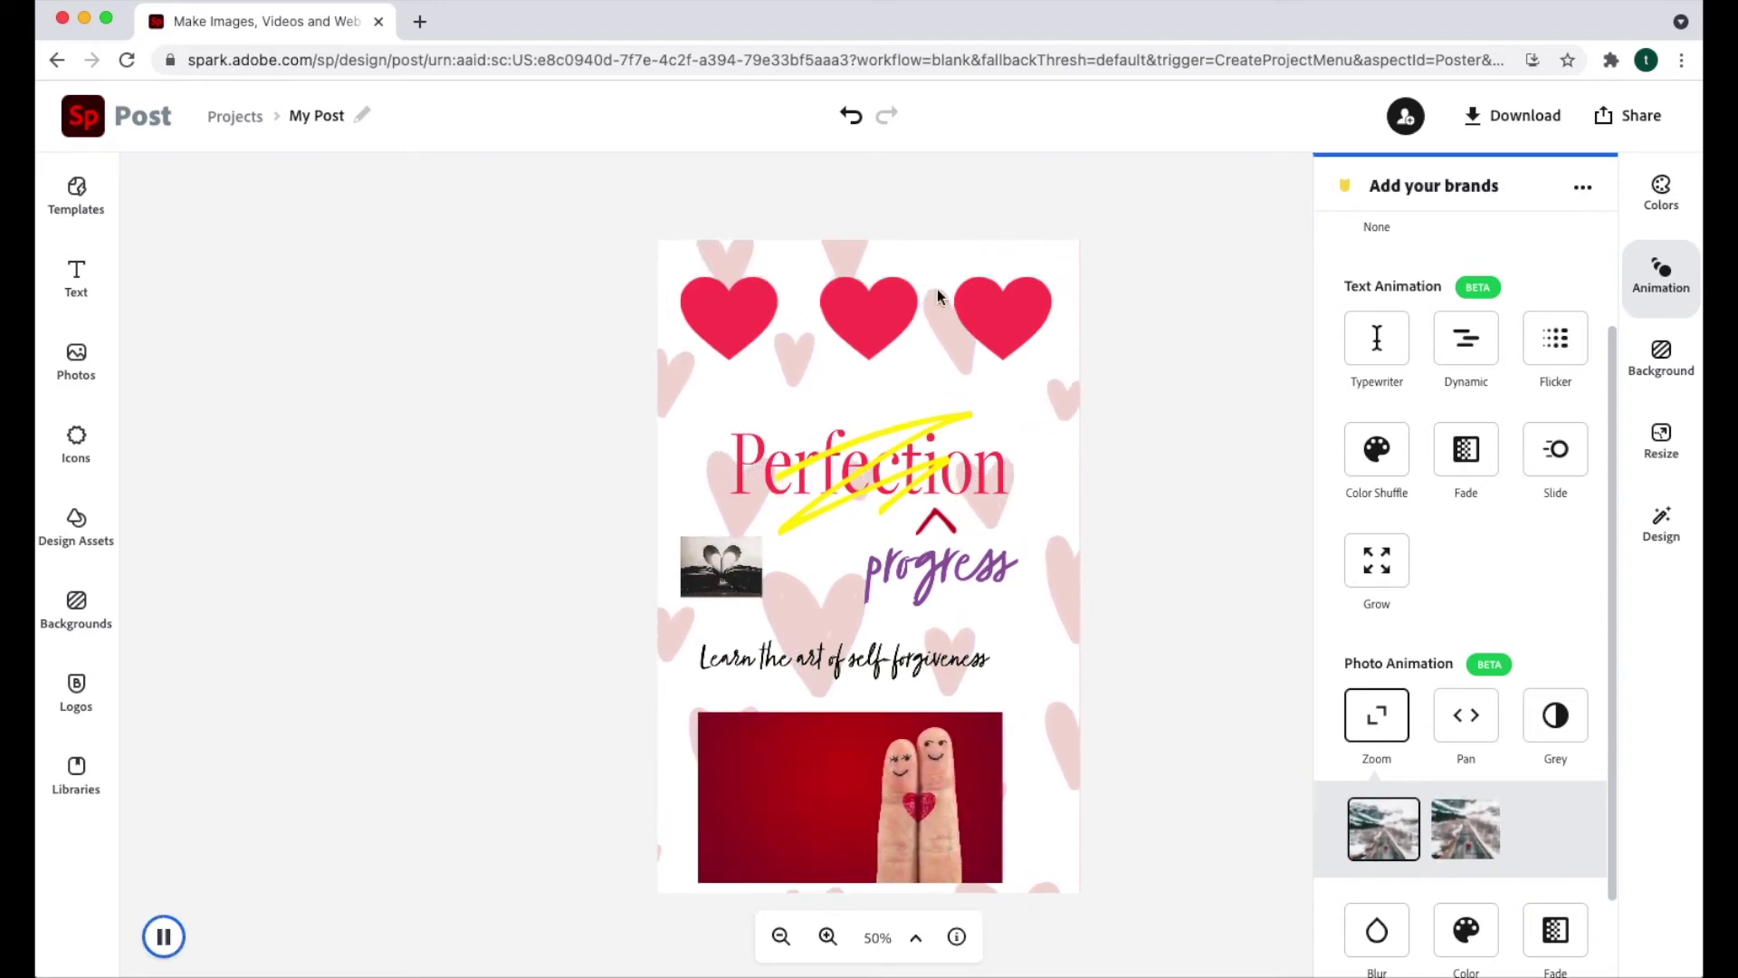
scroll(1435, 638, "down", 1)
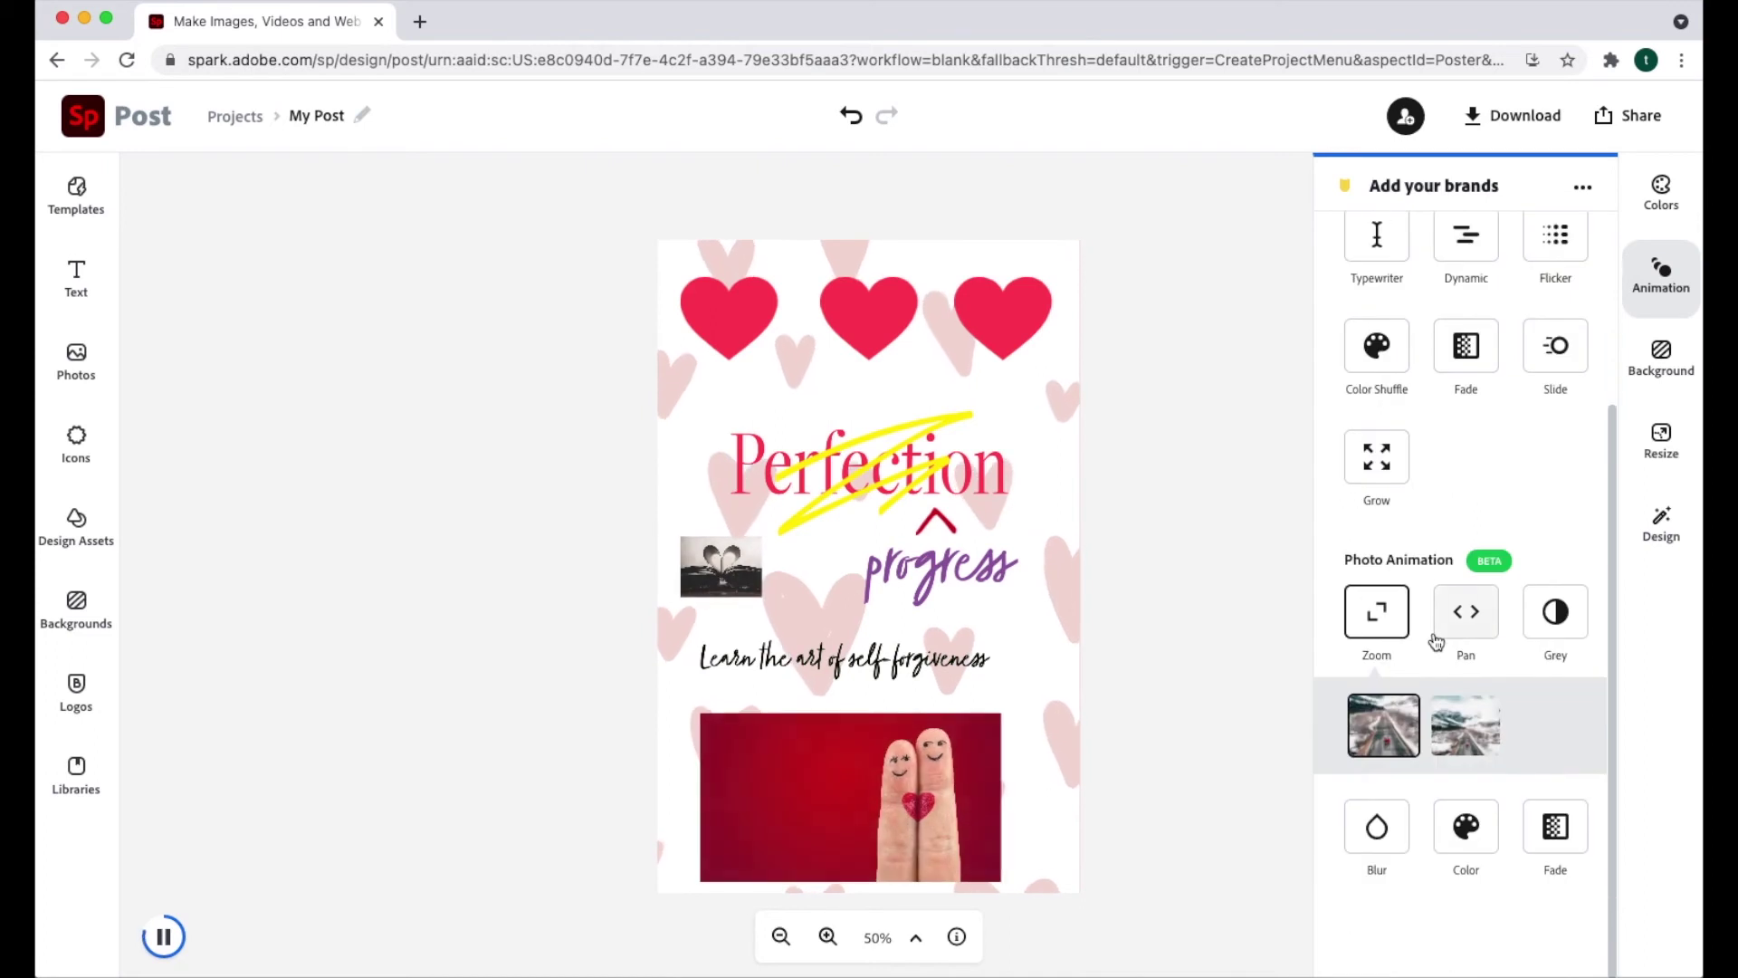
scroll(1435, 638, "up", 3)
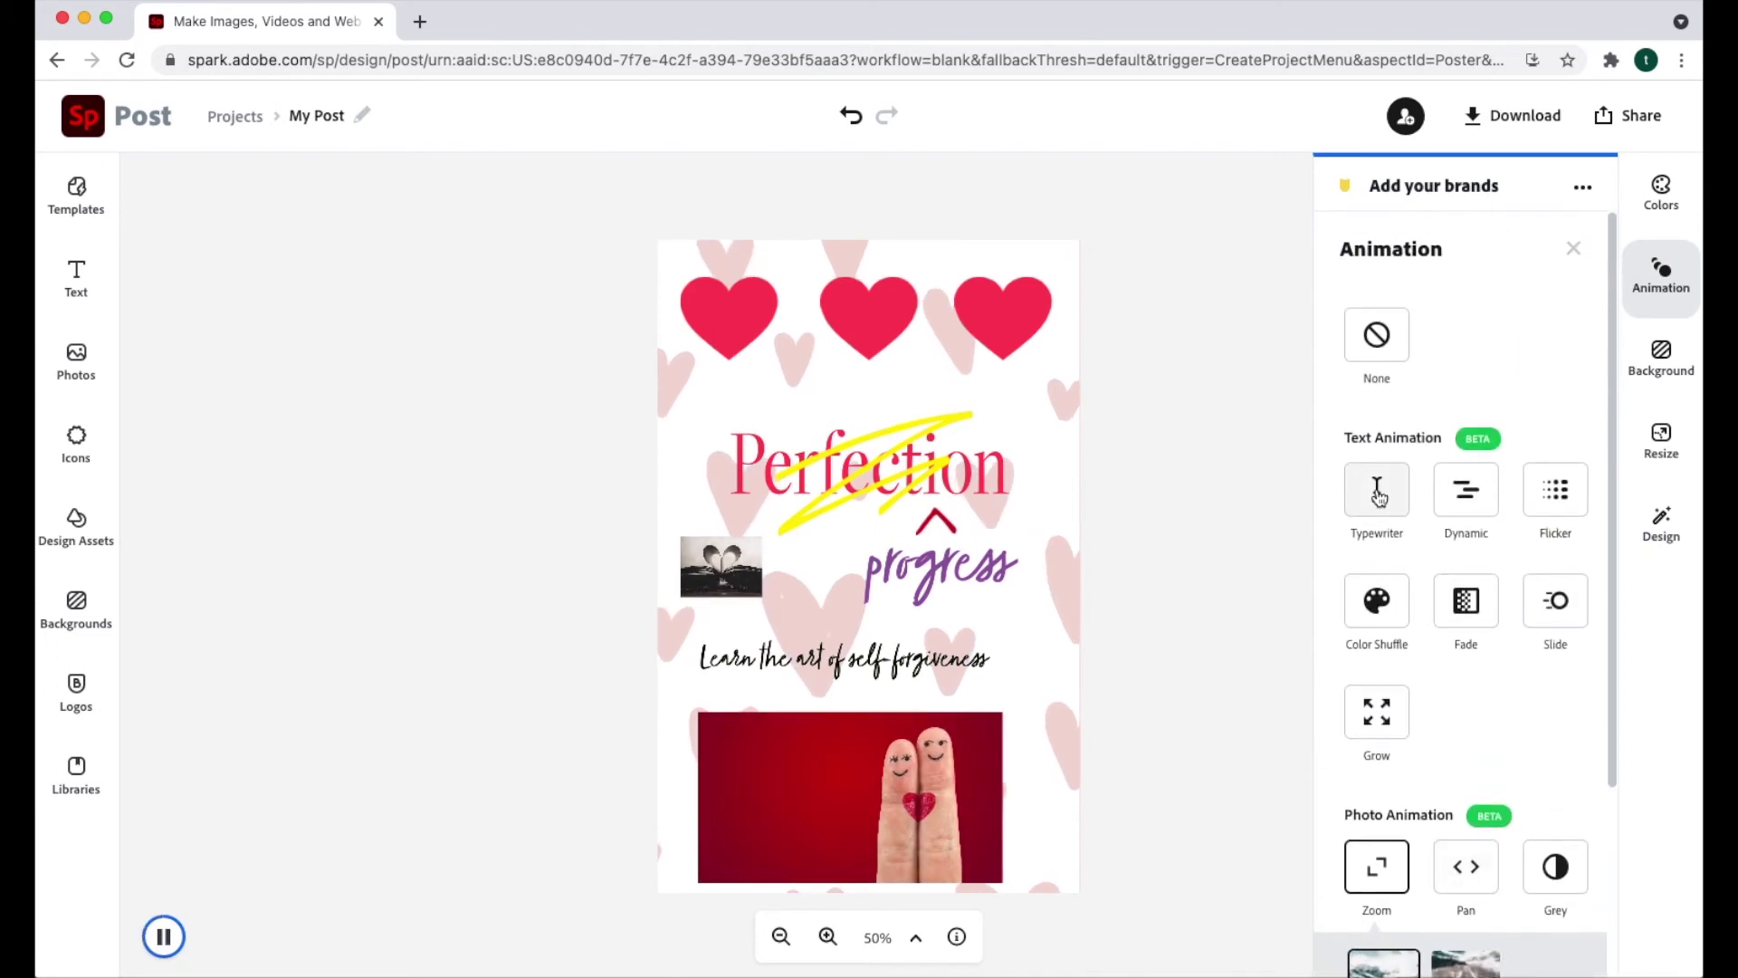
left_click(1553, 491)
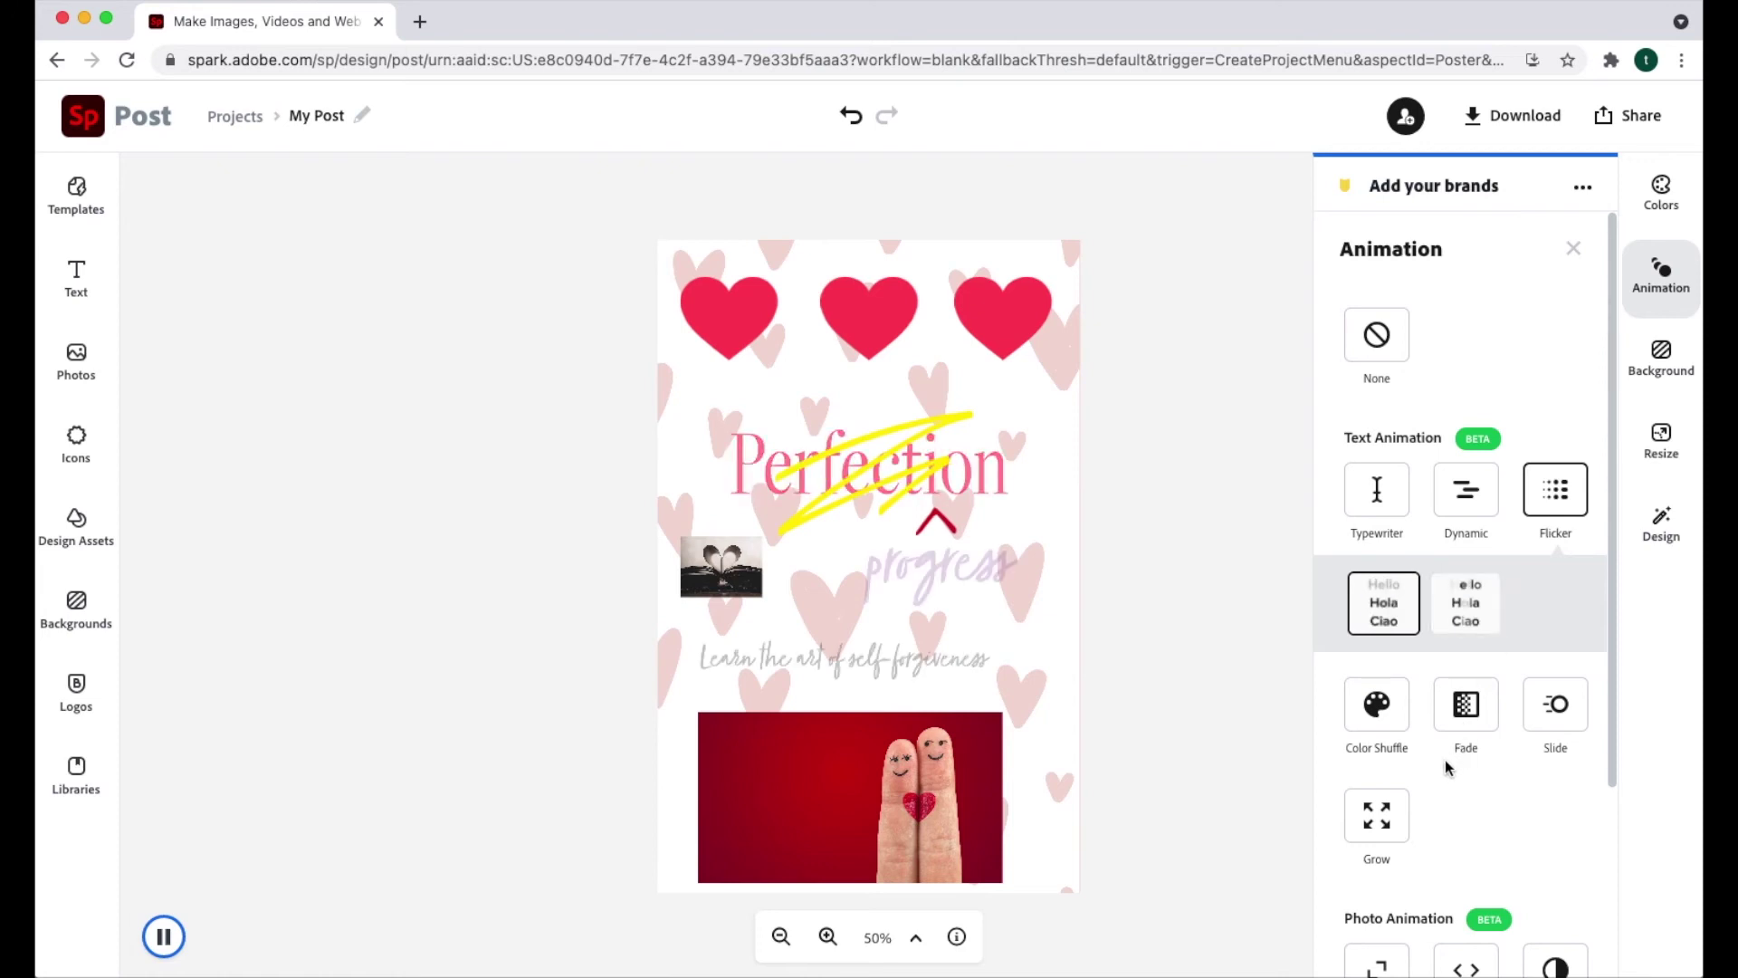
Close the Animation panel, view the download formats, then bring up the sharing options.
left_click(1661, 272)
left_click(1521, 116)
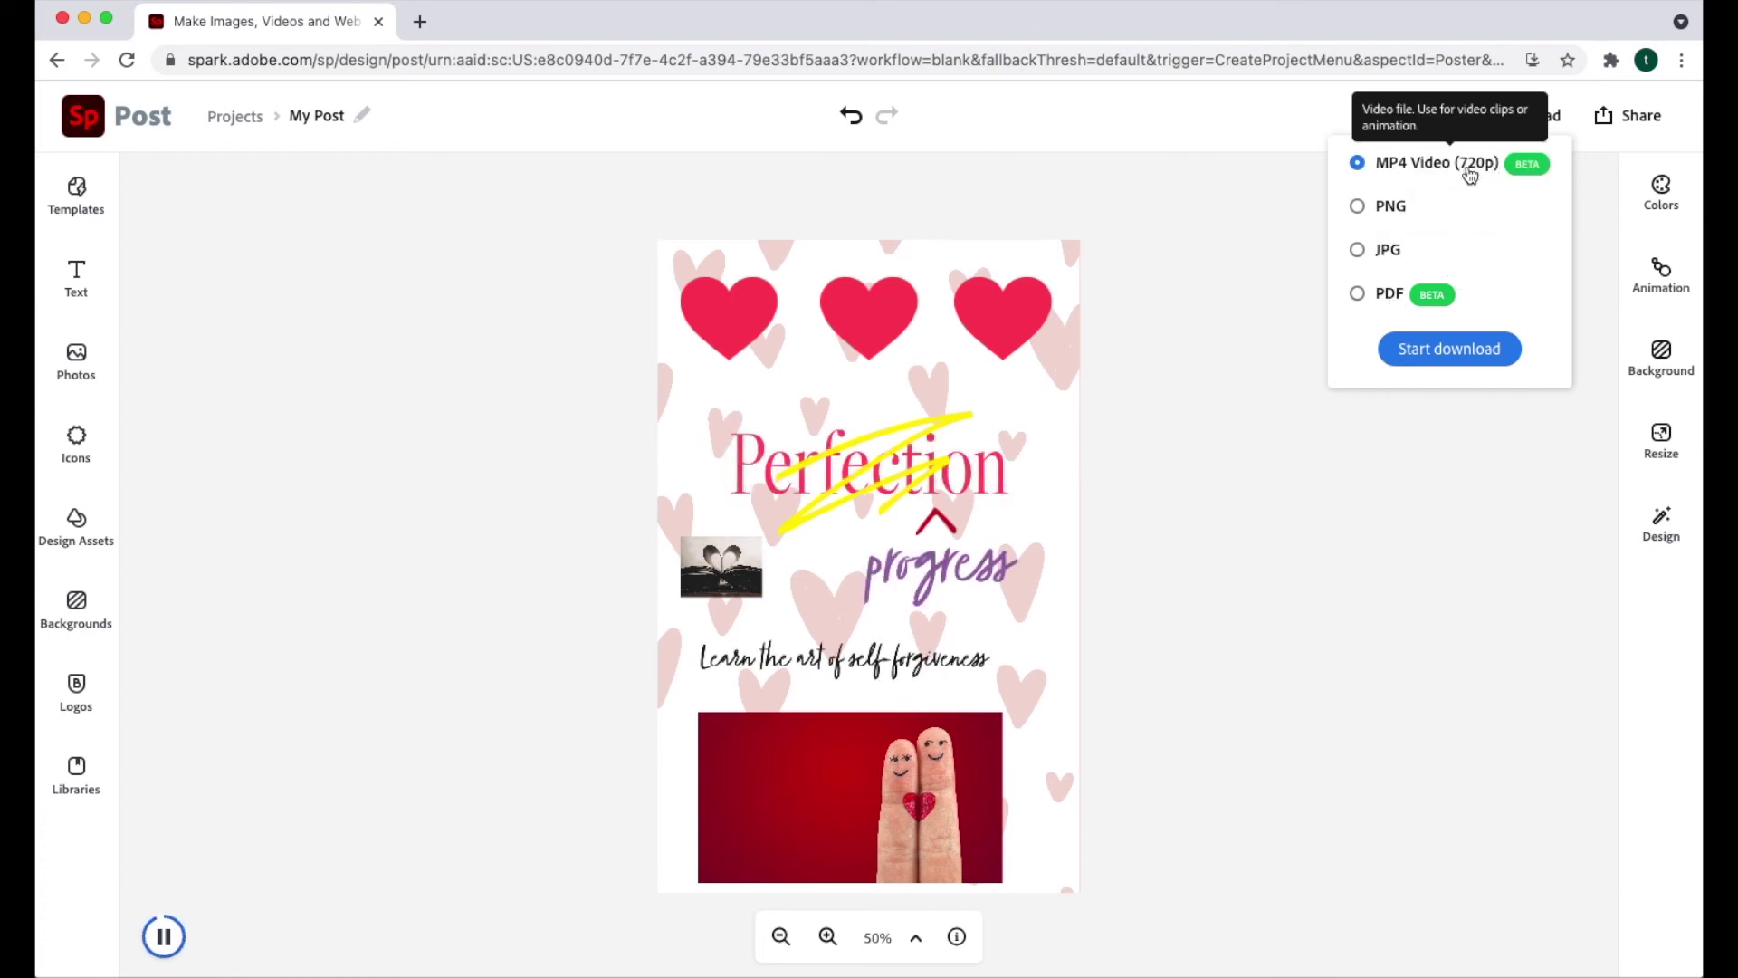
left_click(1625, 116)
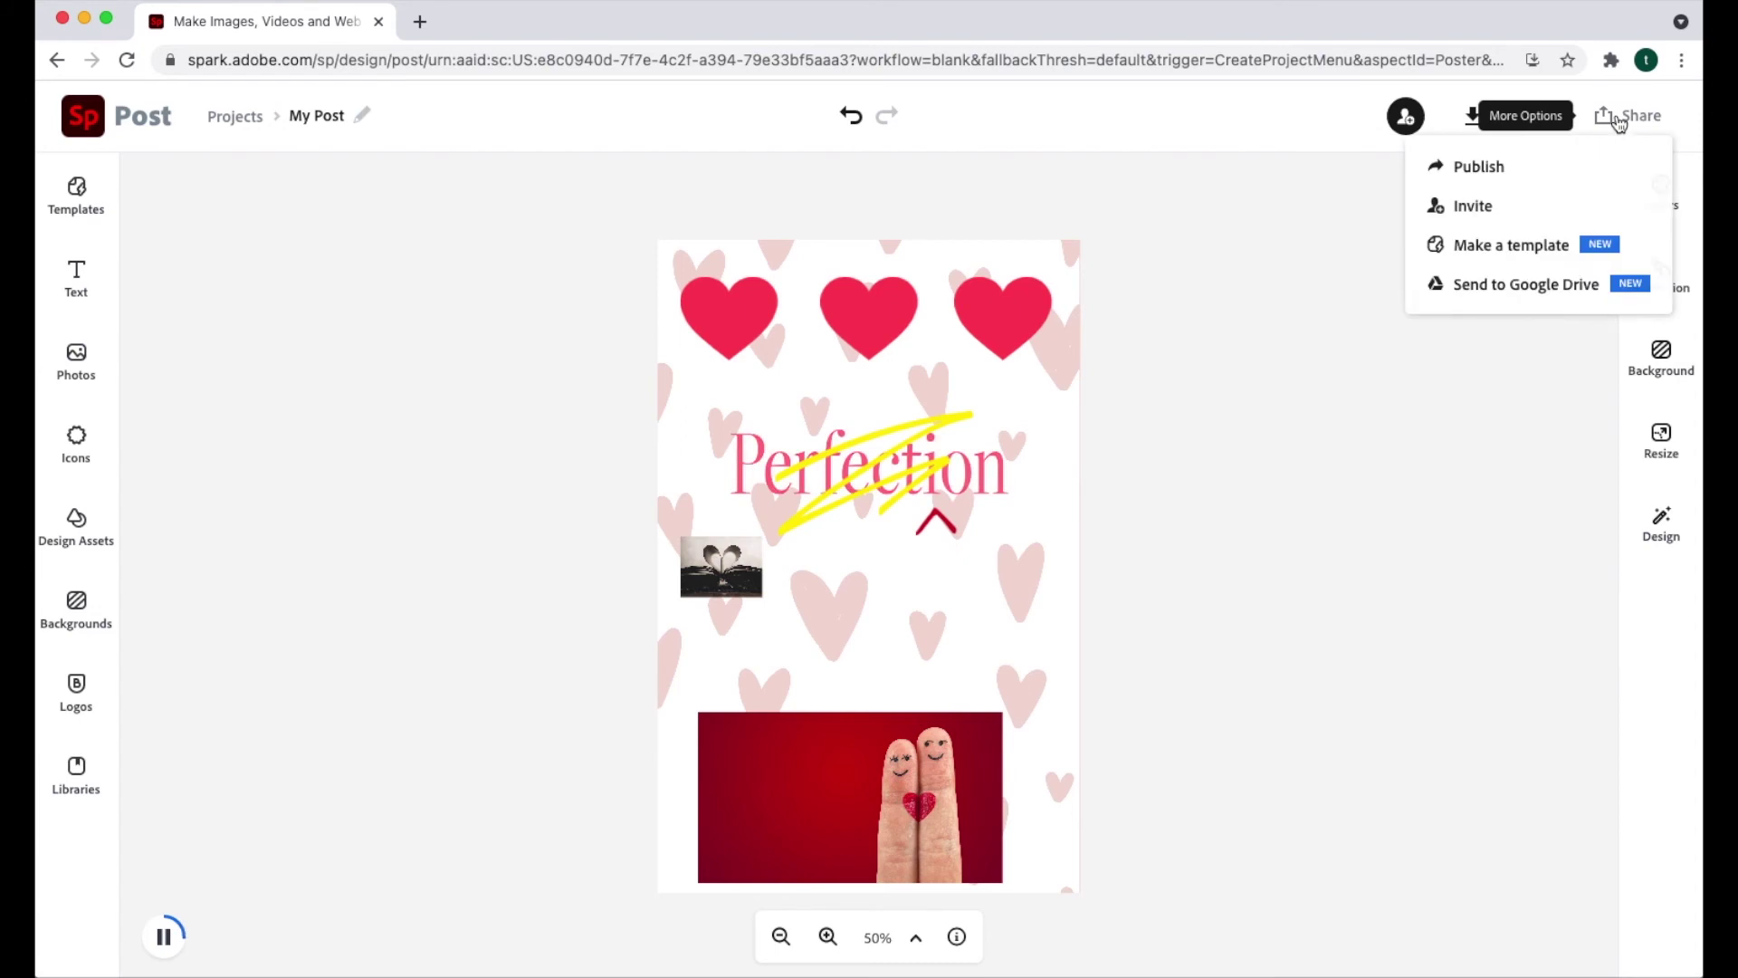
Publish a share link, then download the poster as MP4 Video, saved as My Post.mp4.
left_click(1481, 172)
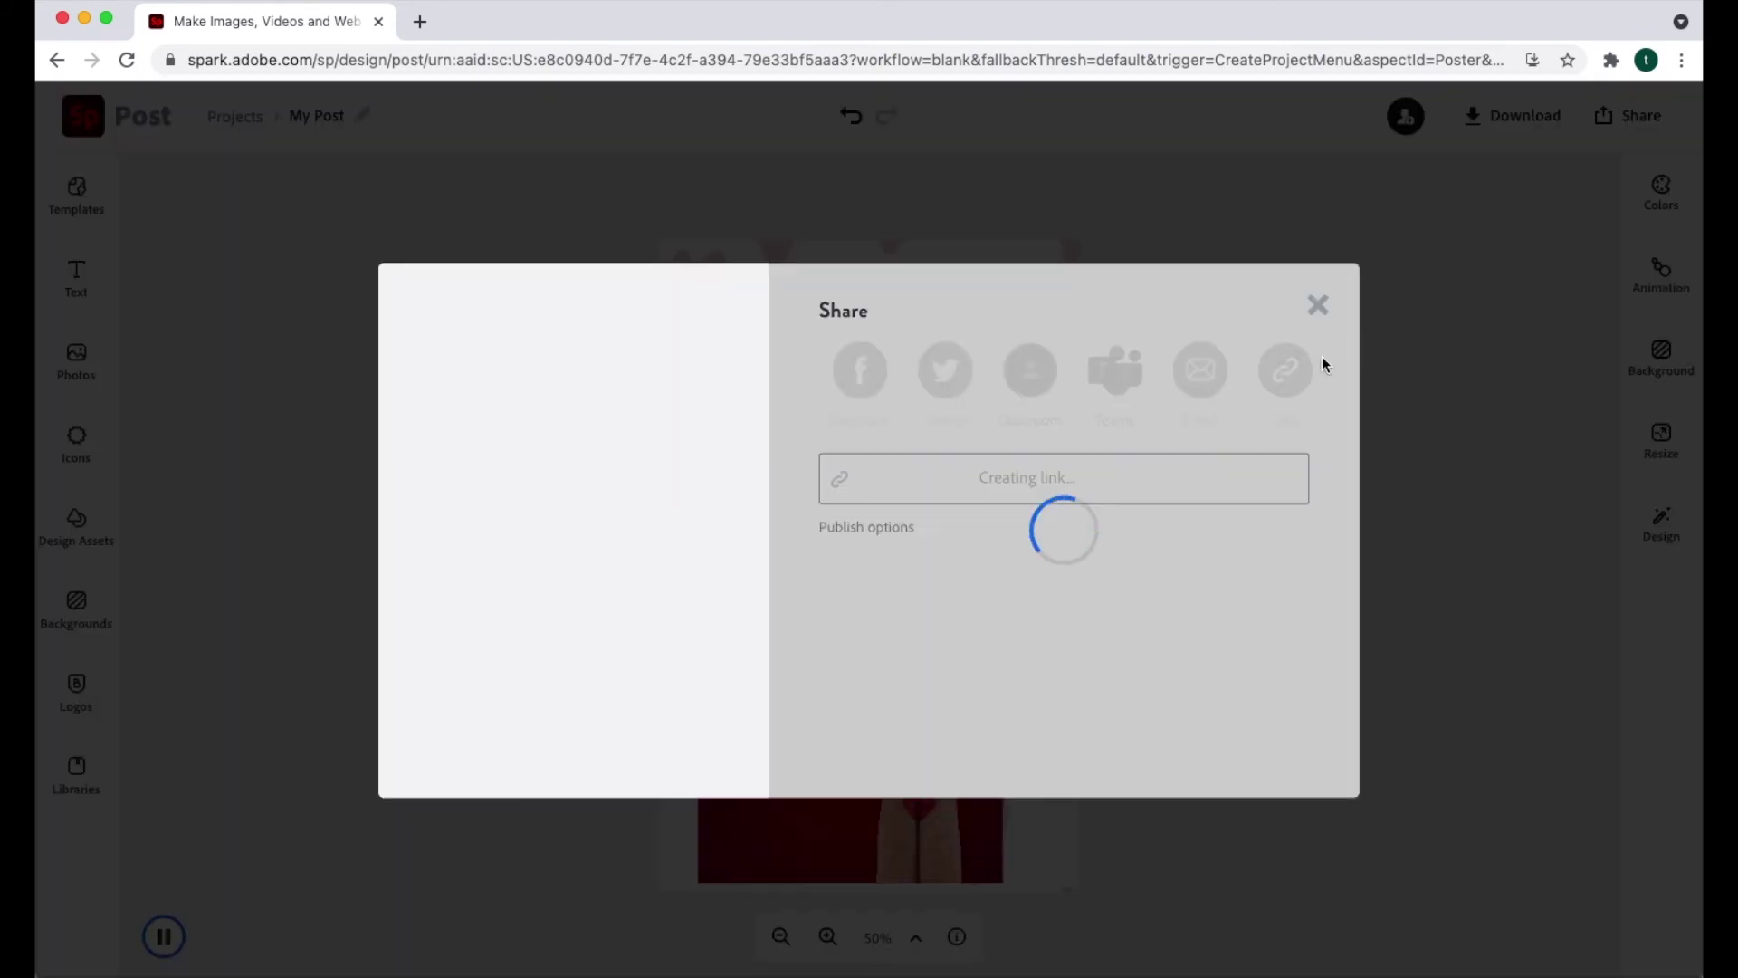
key("Escape")
left_click(1512, 115)
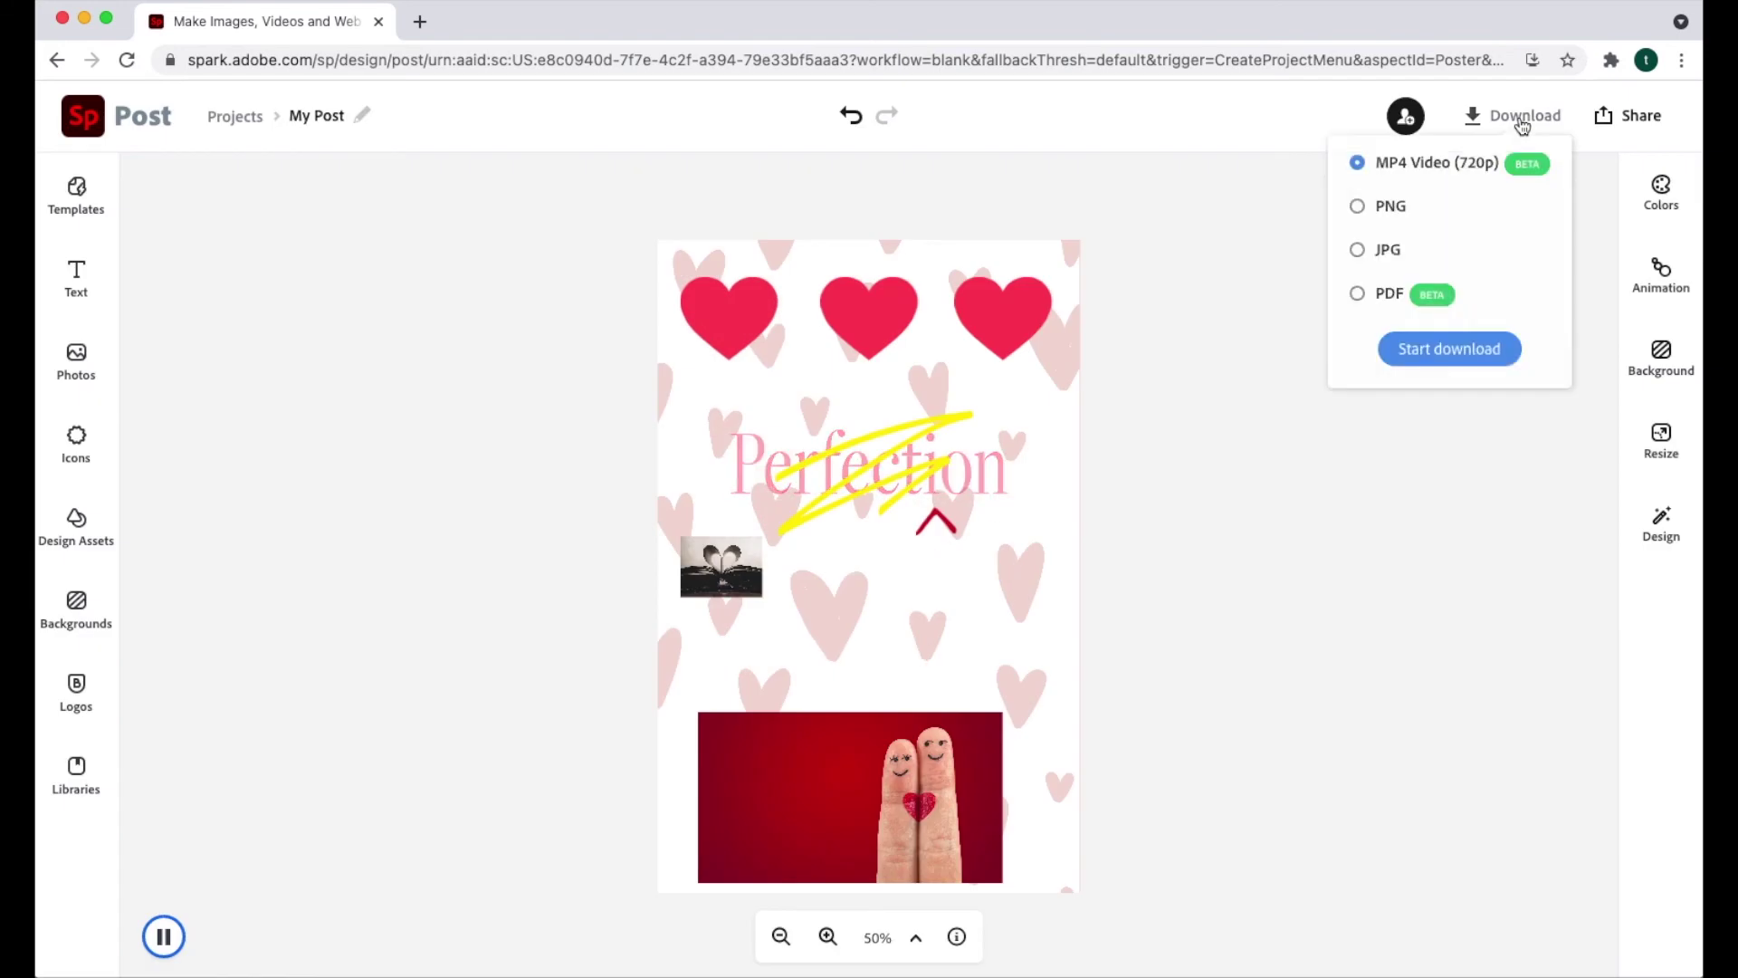
left_click(1423, 349)
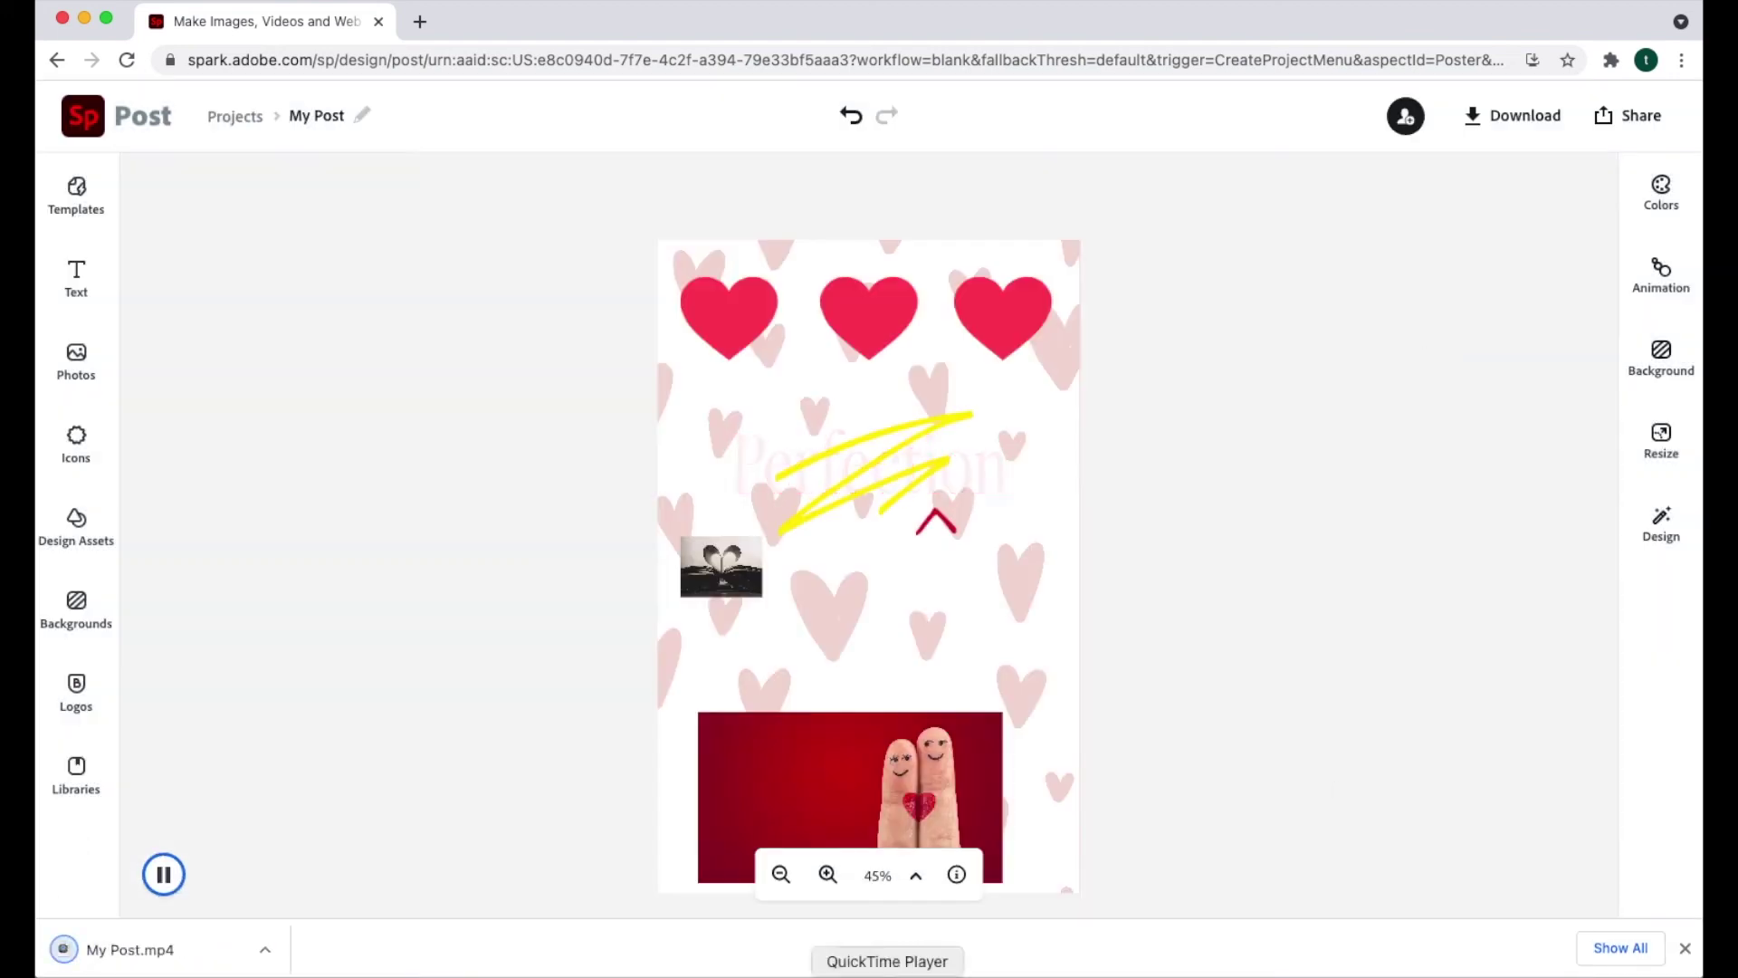
left_click_drag(1469, 21, 1204, 16)
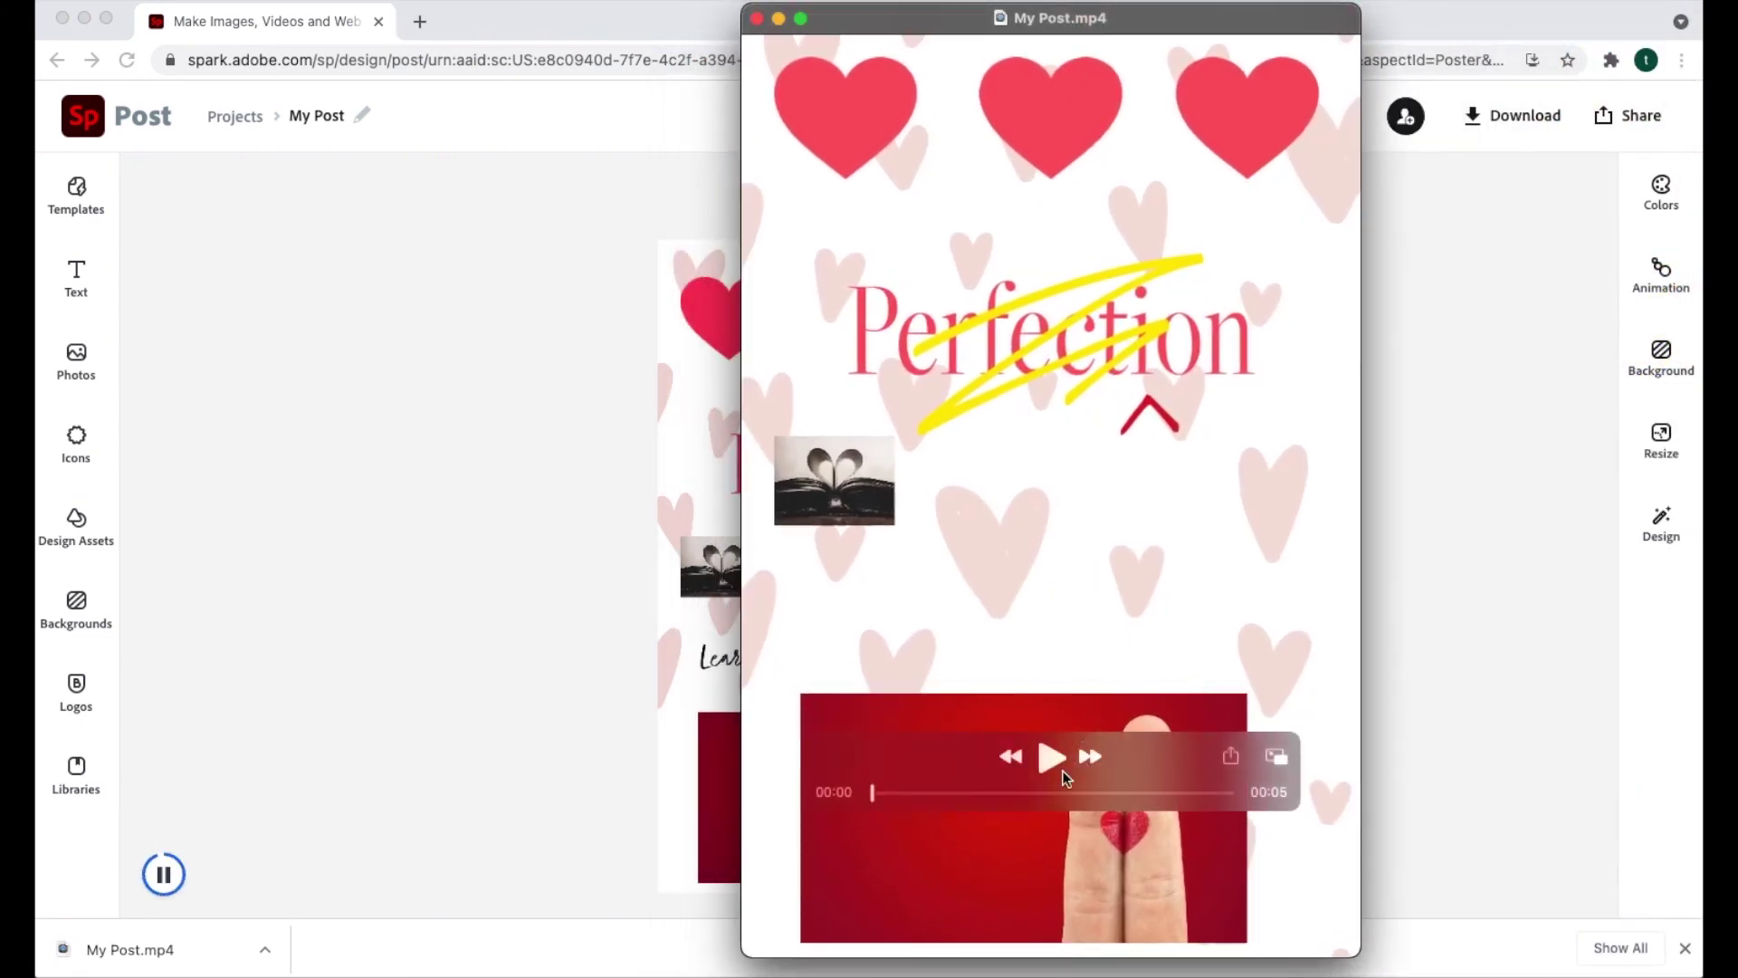
Play and pause My Post.mp4 in QuickTime, scrub to its end, and close the player.
left_click(1052, 758)
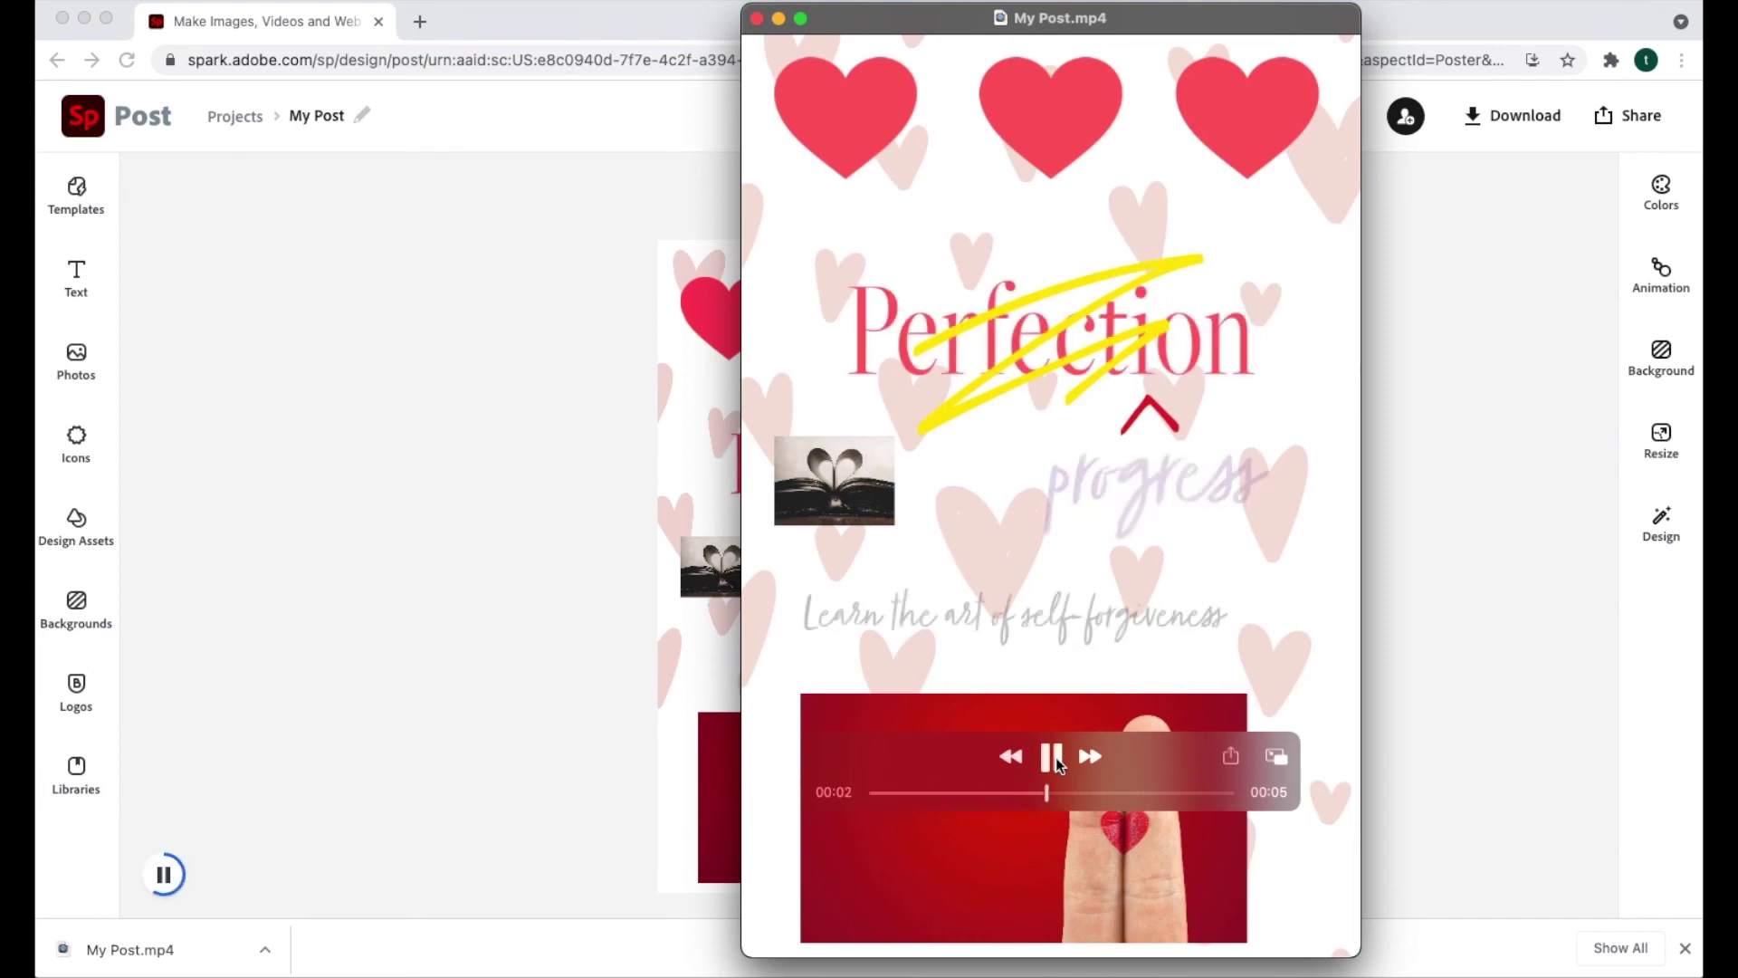
left_click(1054, 760)
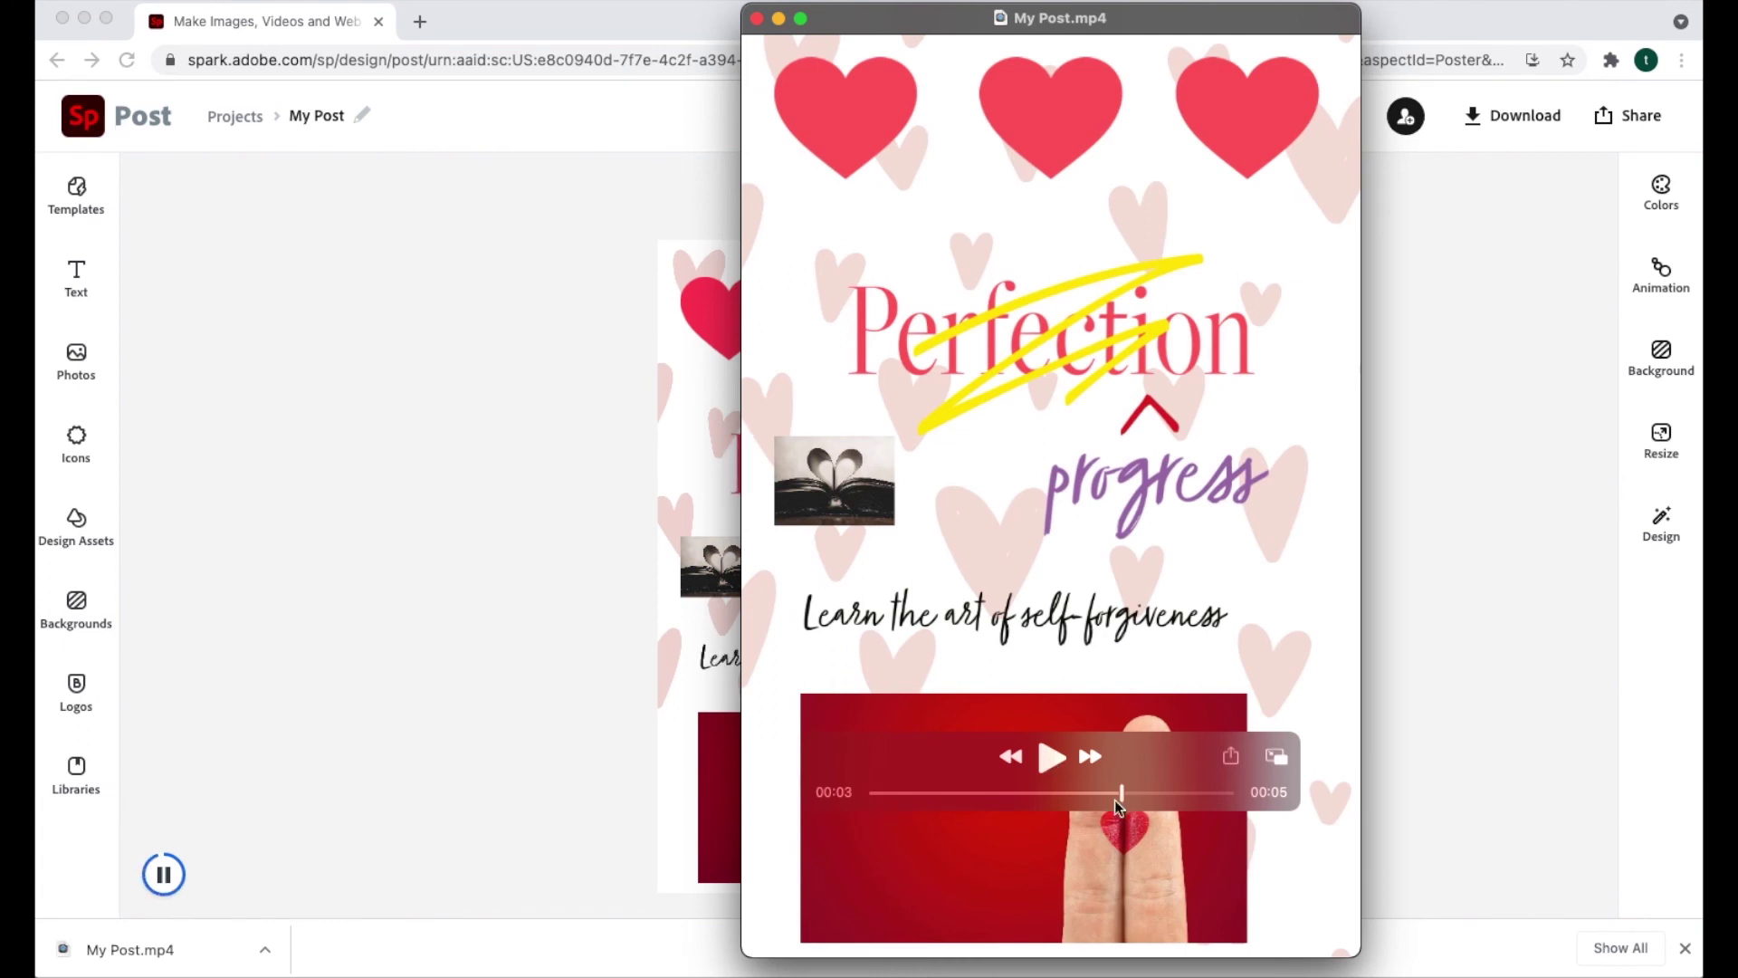
left_click_drag(1130, 802, 1184, 800)
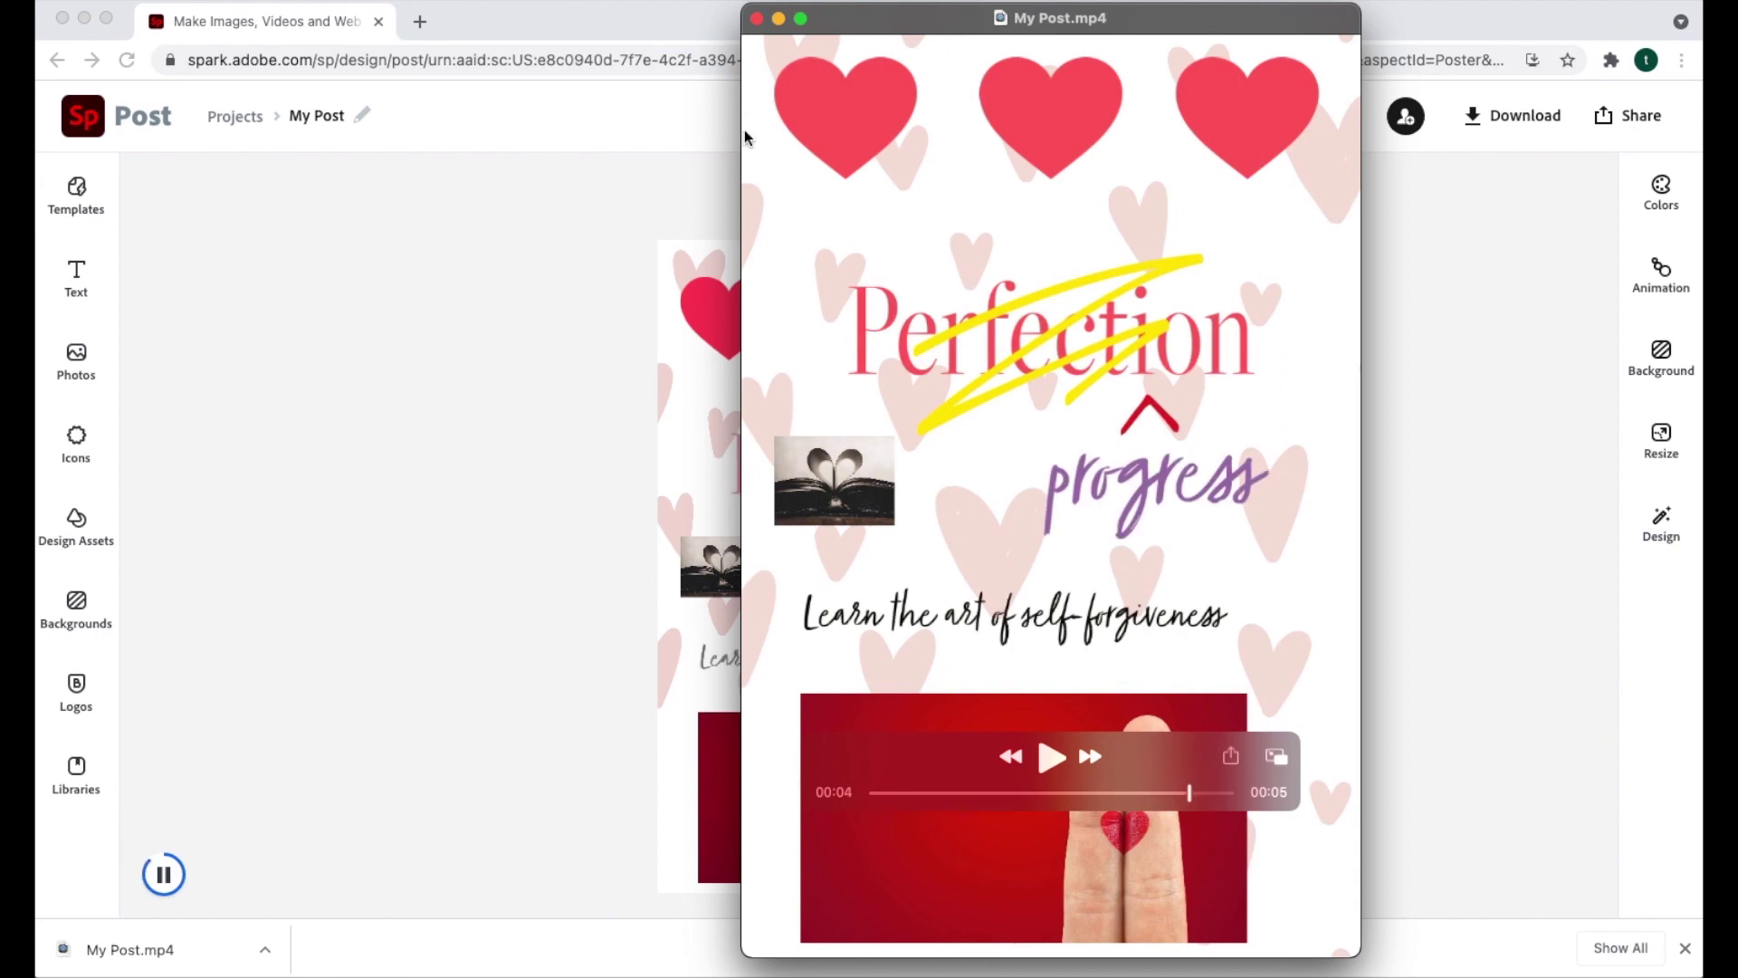
left_click(756, 18)
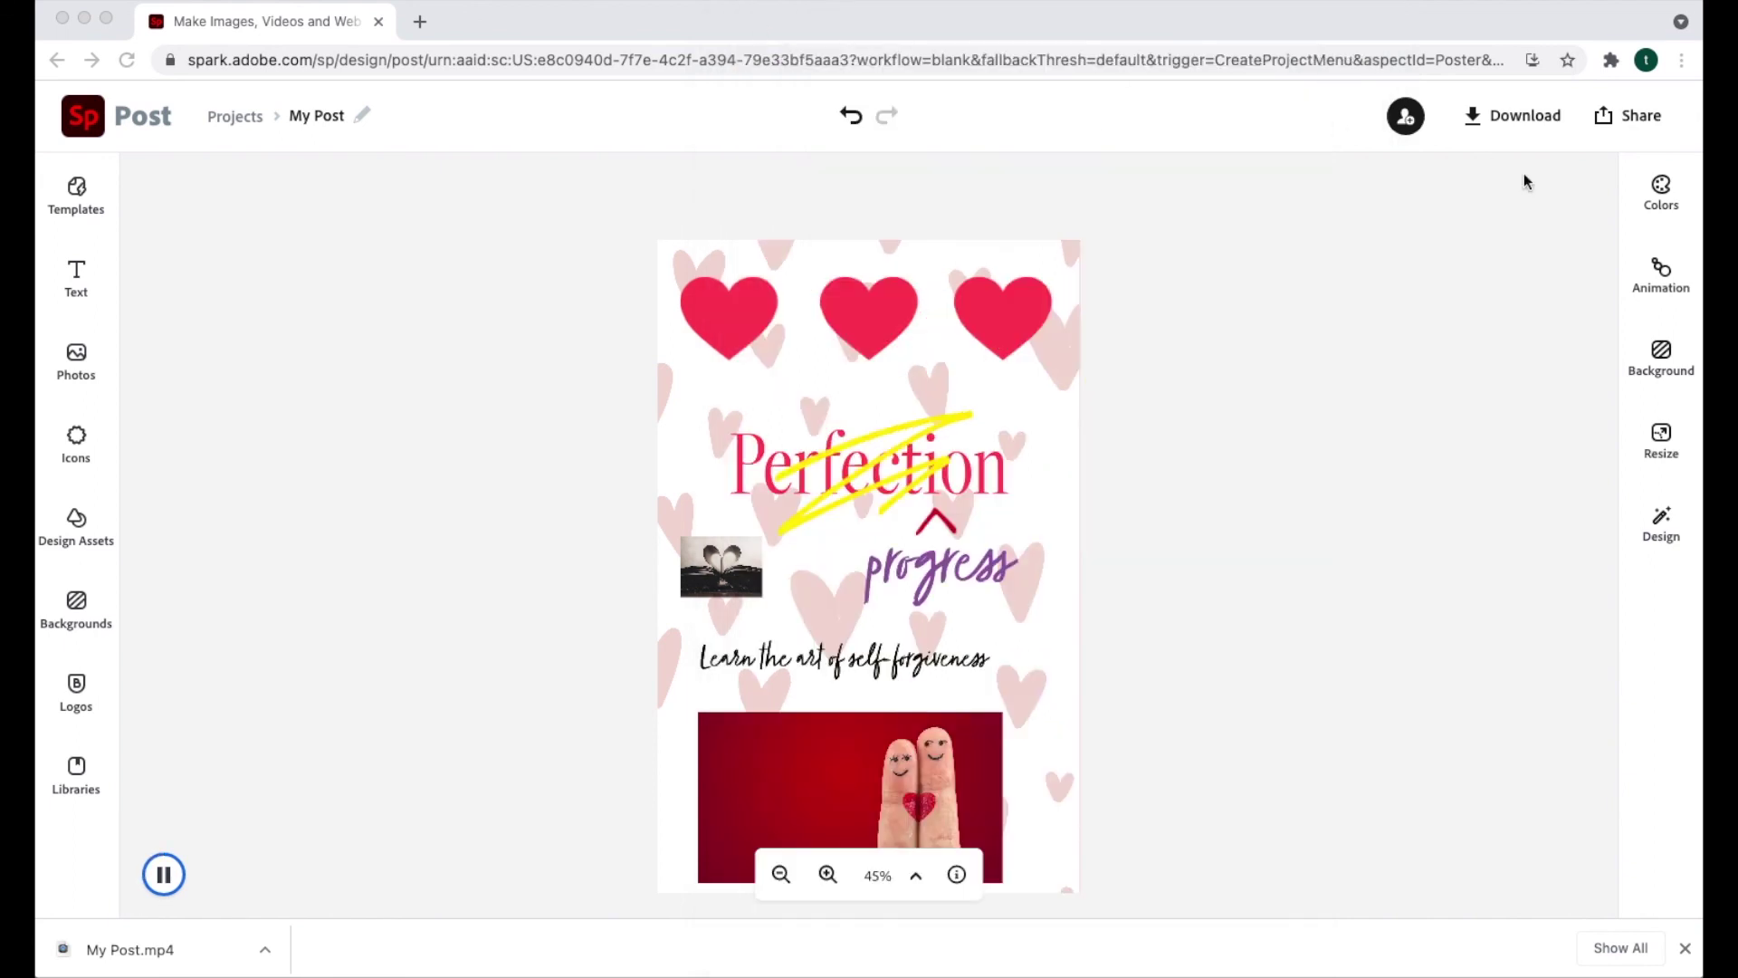
Reopen the Animation panel and scroll to confirm the text still uses Flicker.
left_click(1657, 276)
scroll(1446, 333, "down", 2)
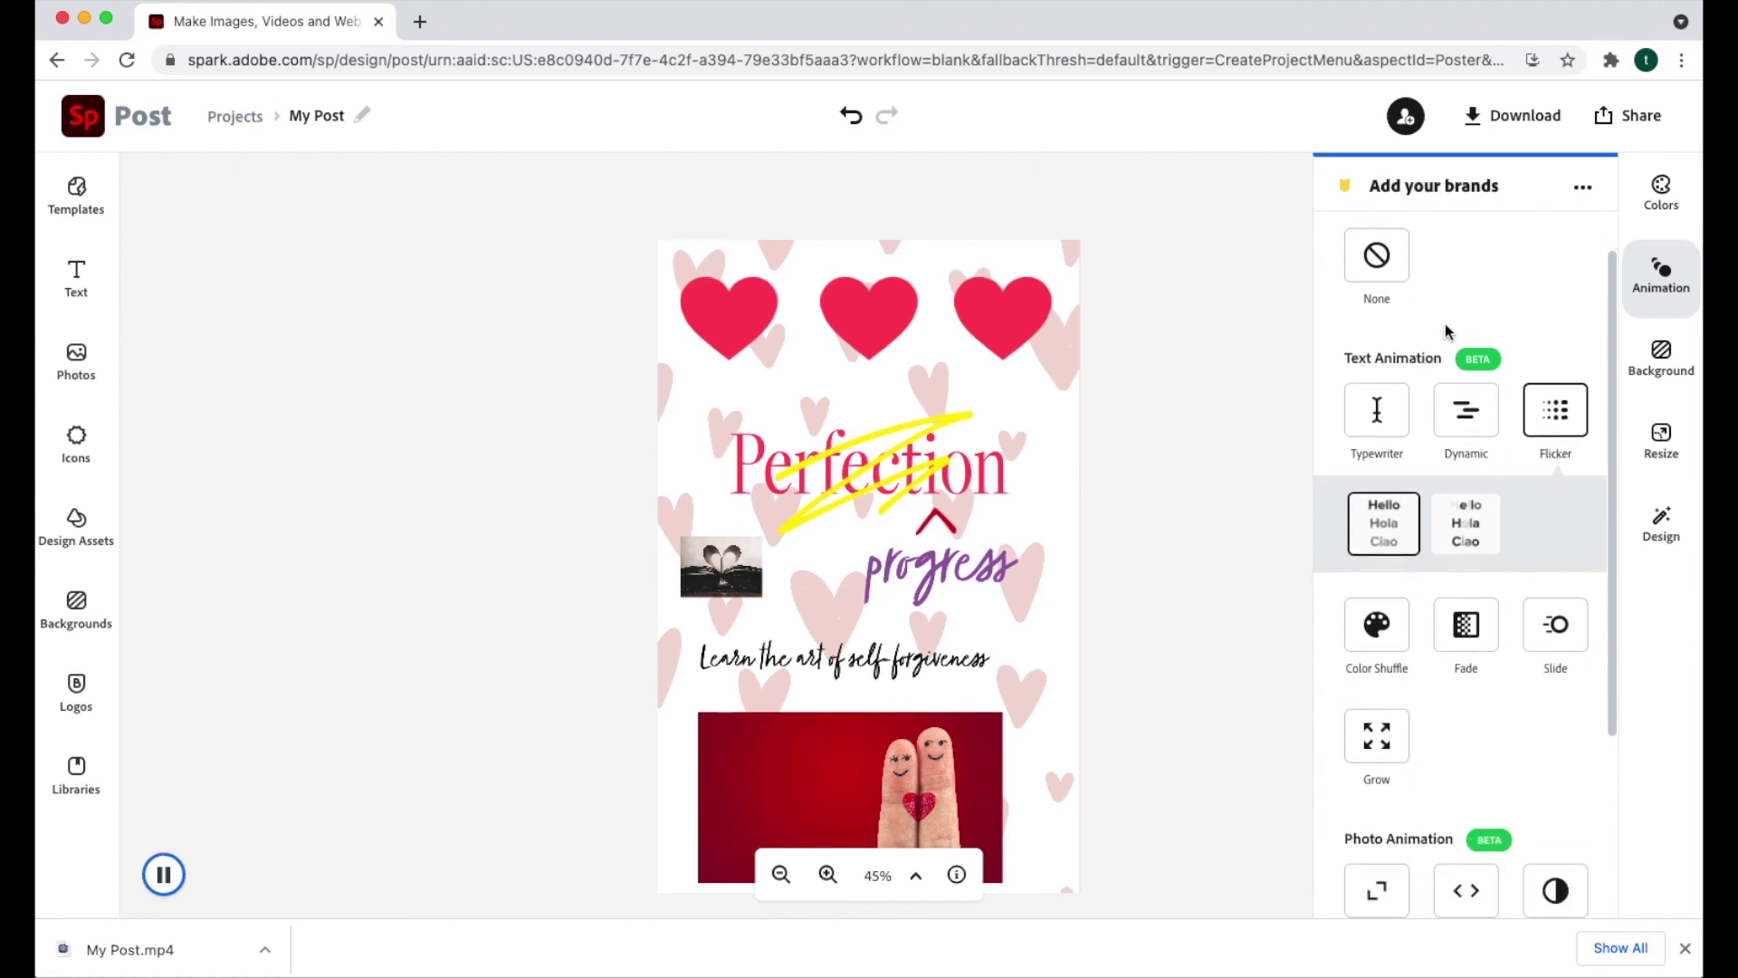